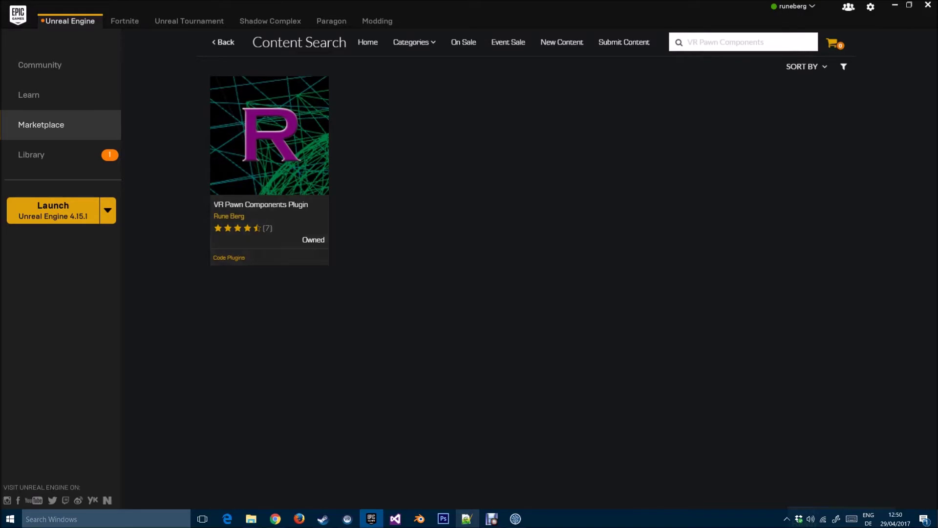
Step: Create a blank Blueprint project named MyProject in E:\DEMO for desktop/console with maximum quality and no starter content
left_click(275, 519)
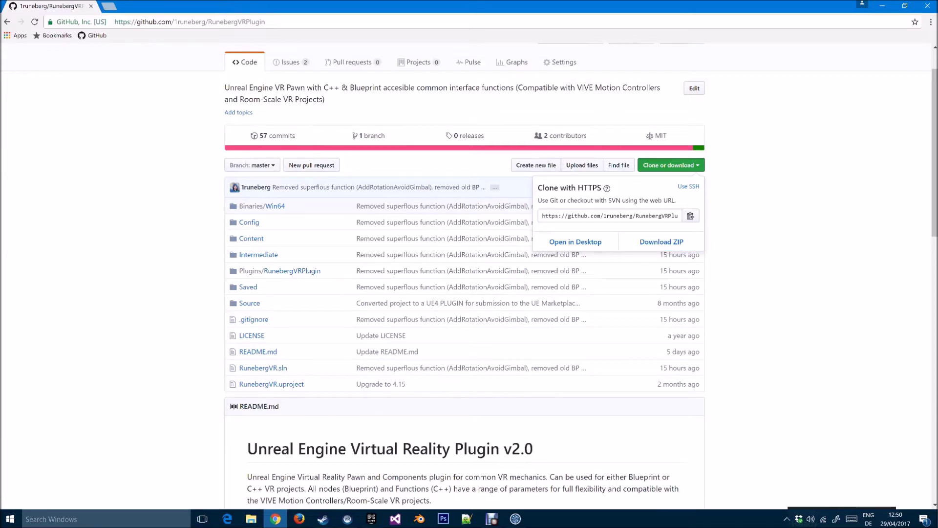
left_click(371, 519)
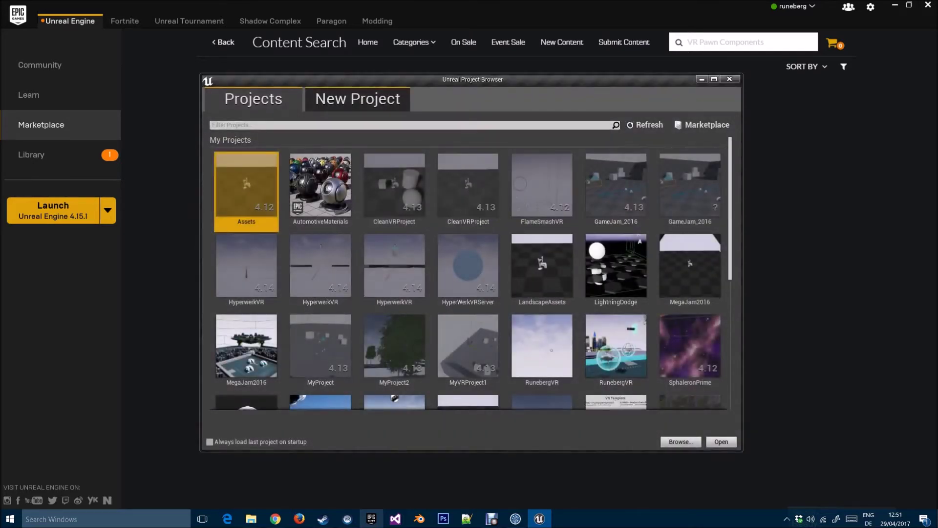
left_click(357, 100)
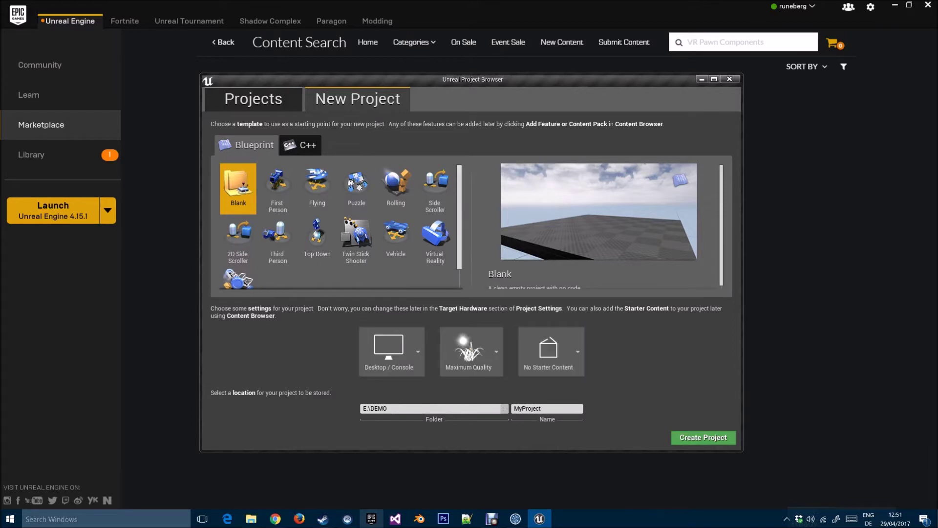
left_click(704, 437)
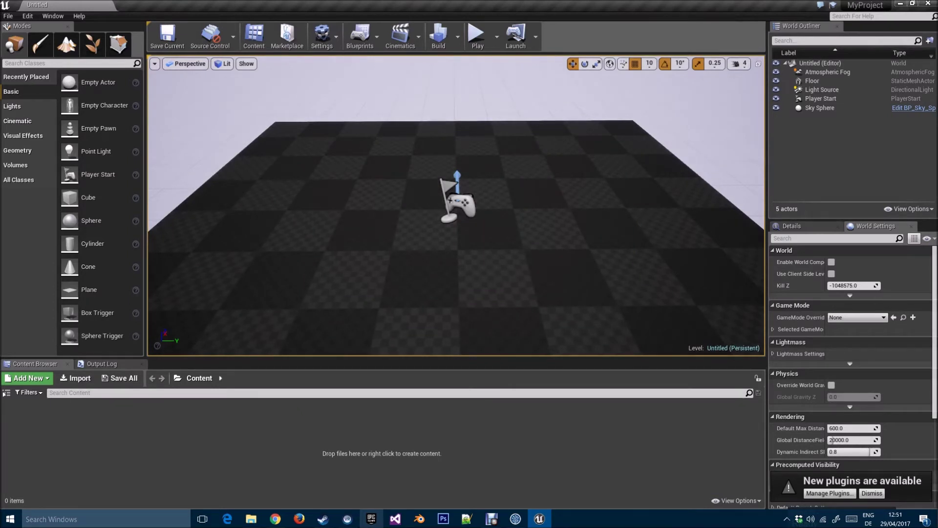
Step: Check the project's installed plugins and the RunebergVRPlugin repository page on GitHub in Chrome, returning to Unreal Editor
left_click(324, 39)
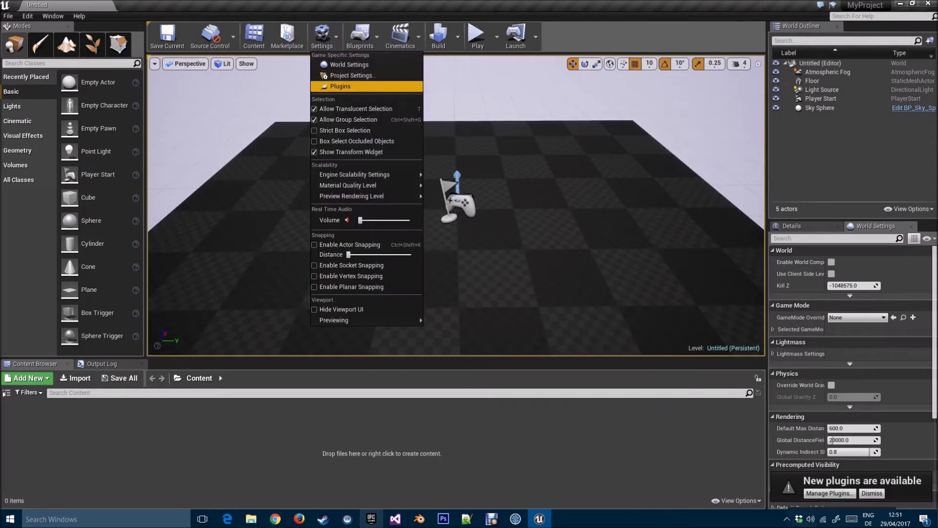
left_click(340, 86)
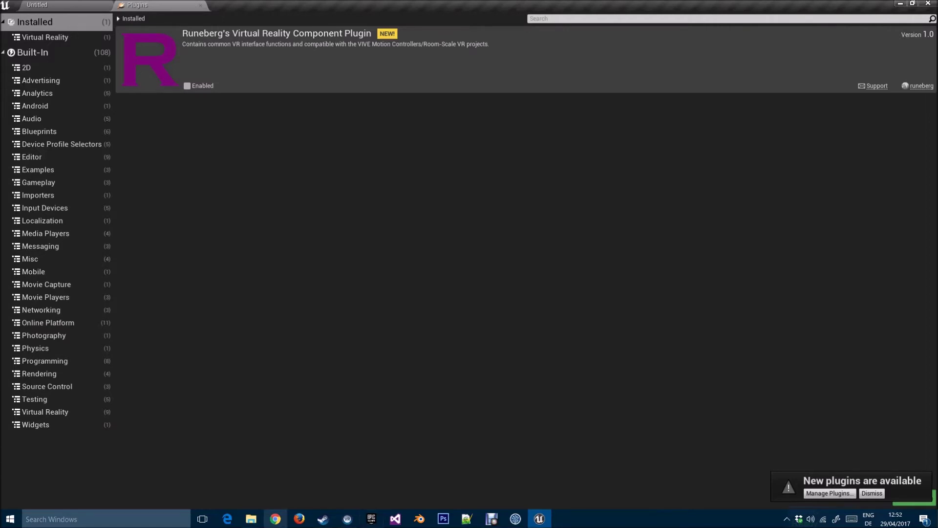
left_click(275, 519)
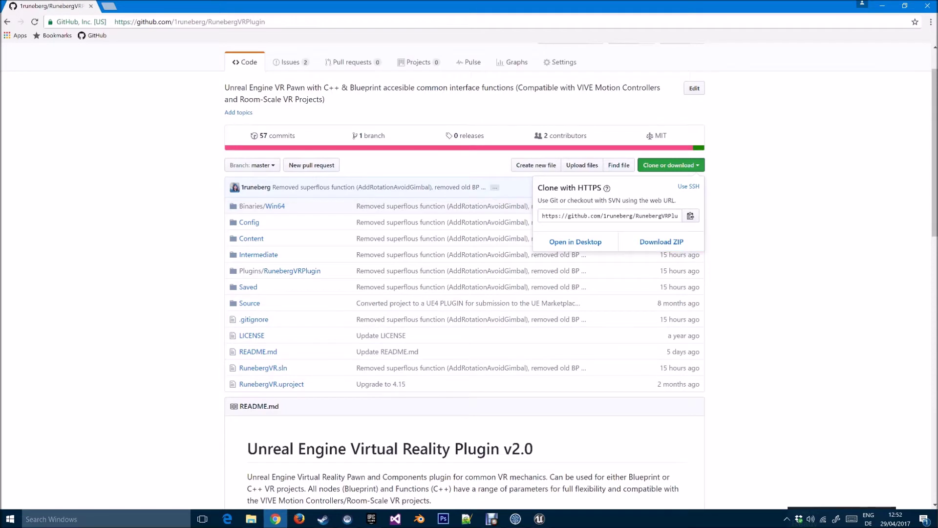
key("Escape")
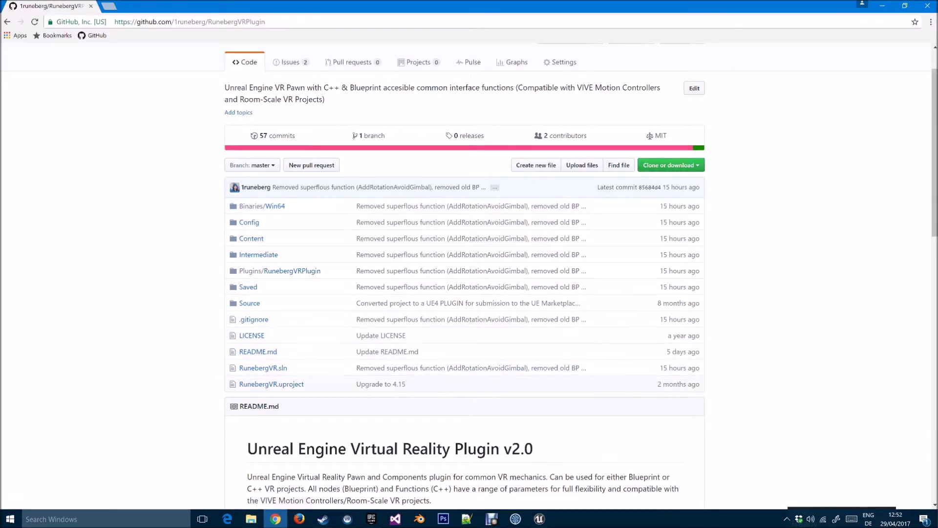
left_click(539, 518)
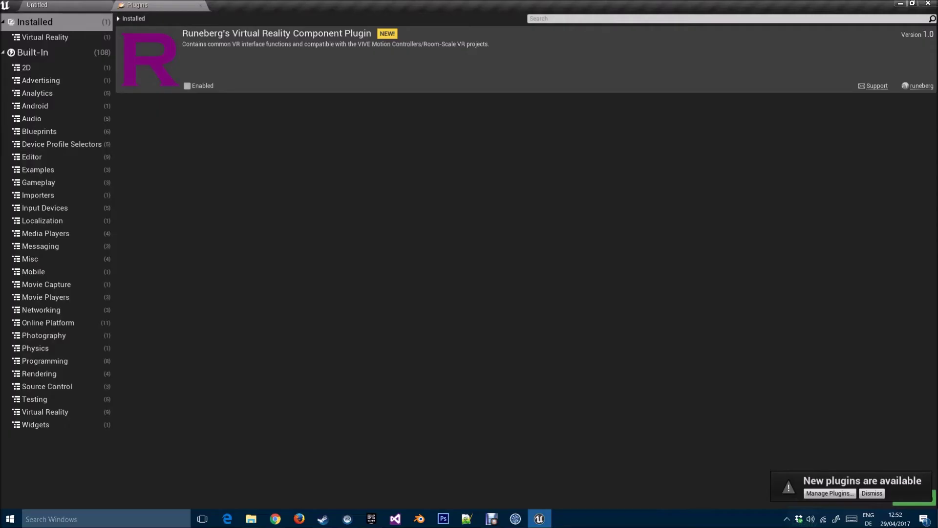
Step: Close the Unreal Editor and bring up the VR_CPP and E:\DEMO\MyProject folders side by side in File Explorer
left_click(36, 5)
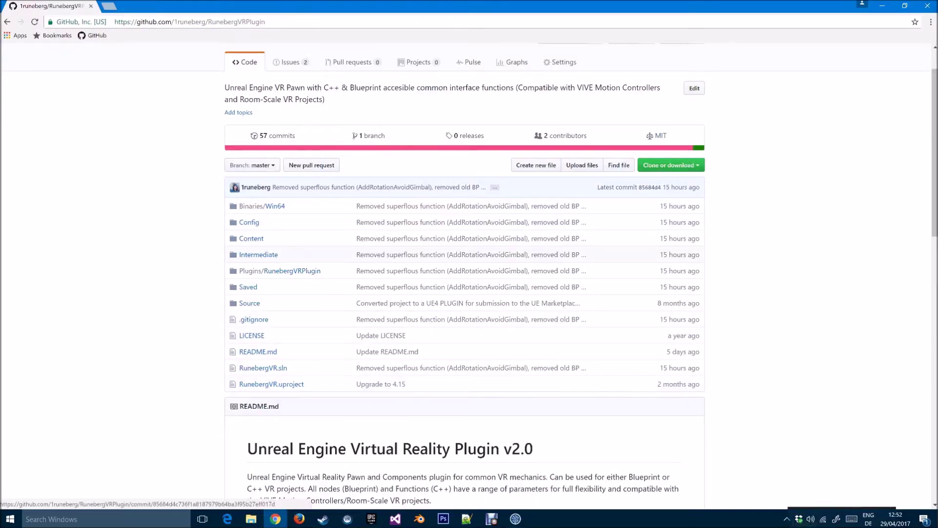
mouse_move(251, 518)
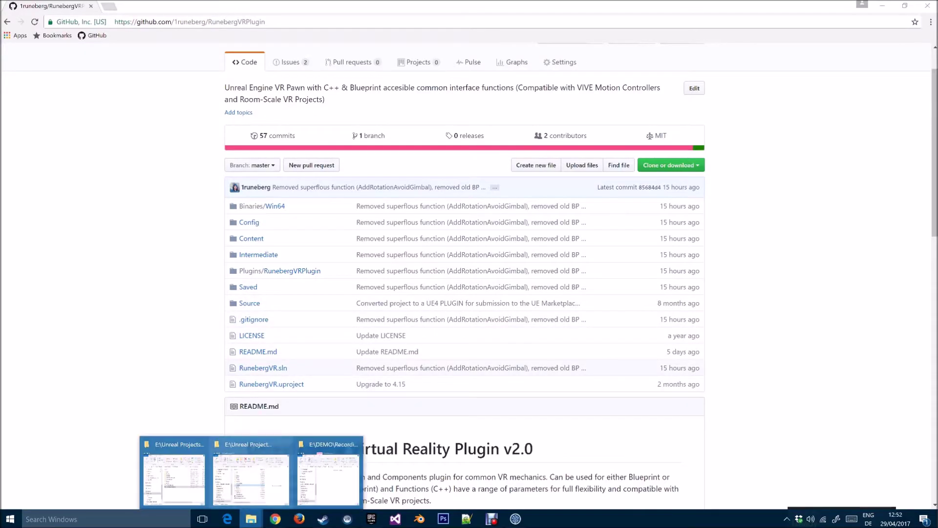
left_click(252, 467)
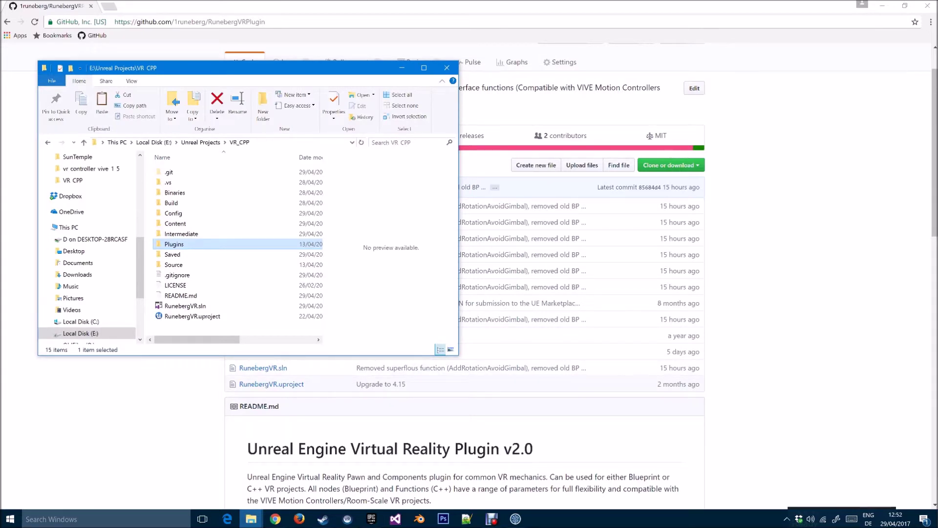
mouse_move(250, 519)
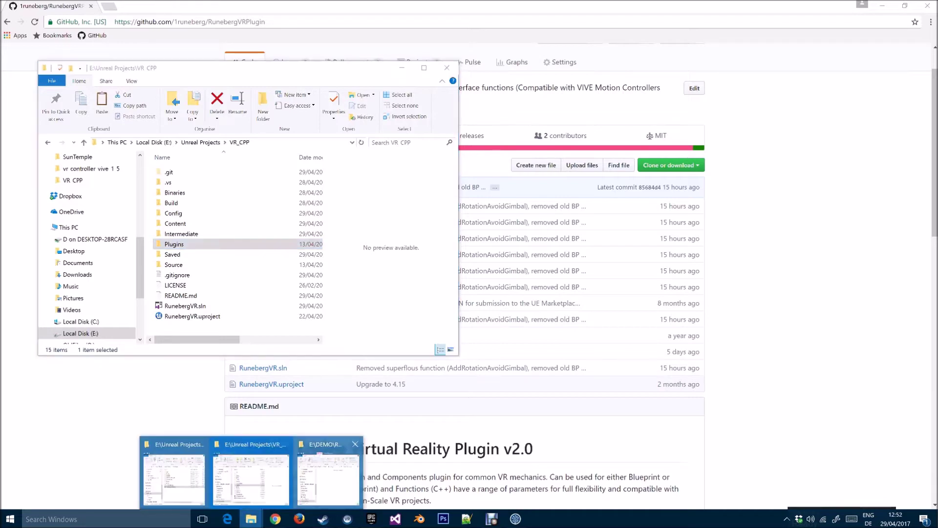
left_click(381, 467)
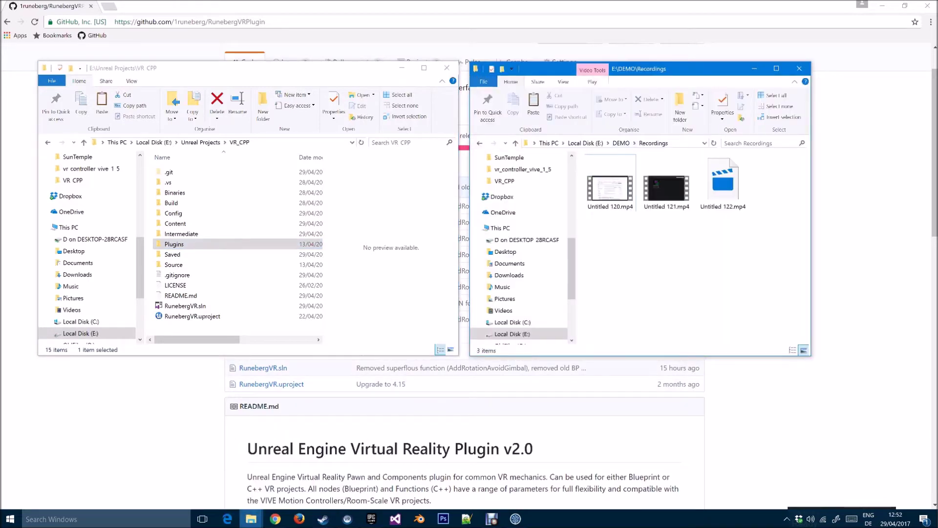
left_click(621, 143)
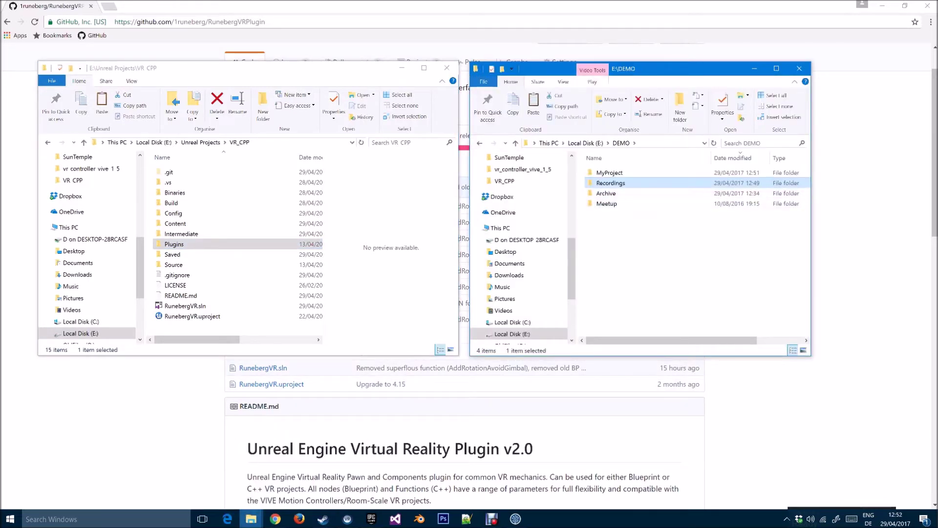
left_click(610, 172)
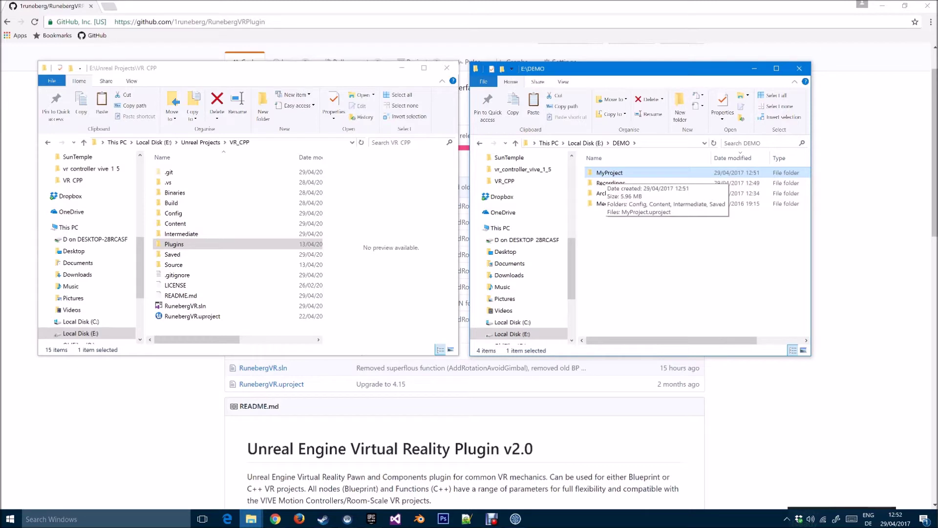
double_click(609, 173)
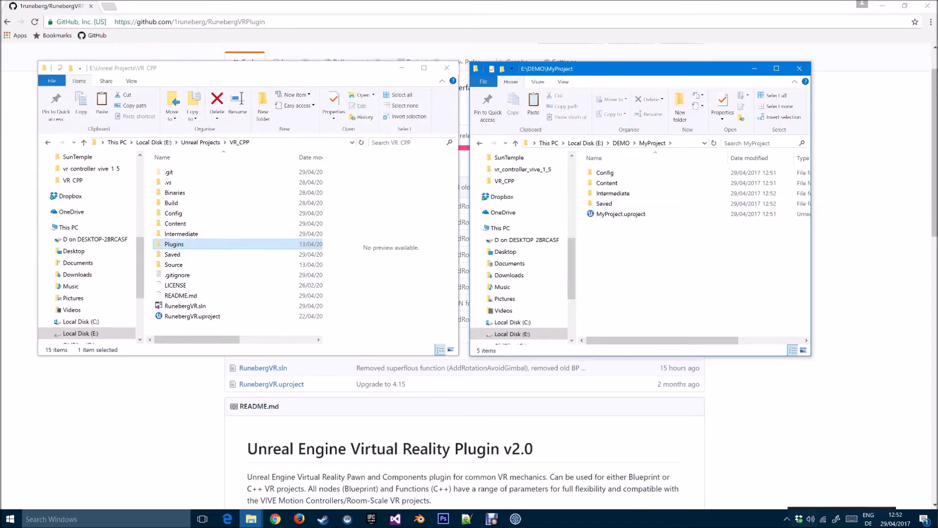
Step: Copy the Plugins folder from VR_CPP into the MyProject folder
left_click(174, 243)
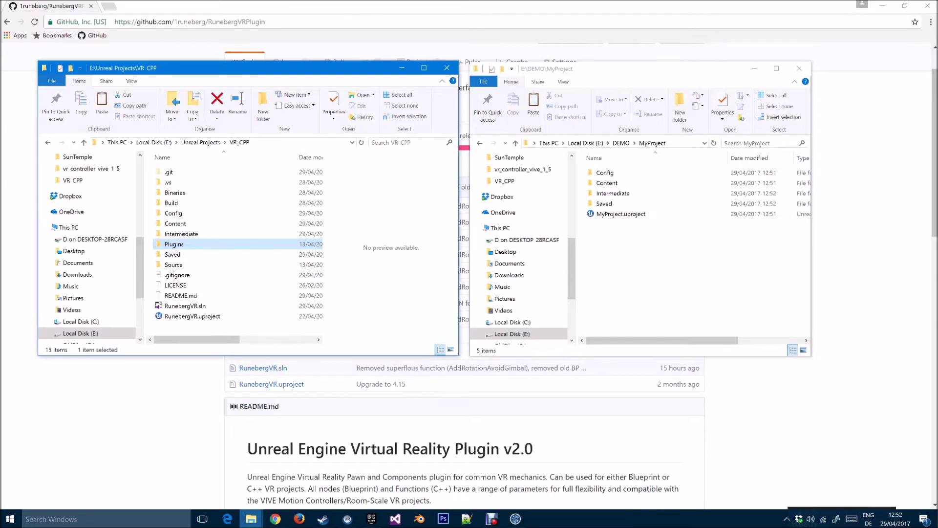
left_click(523, 294)
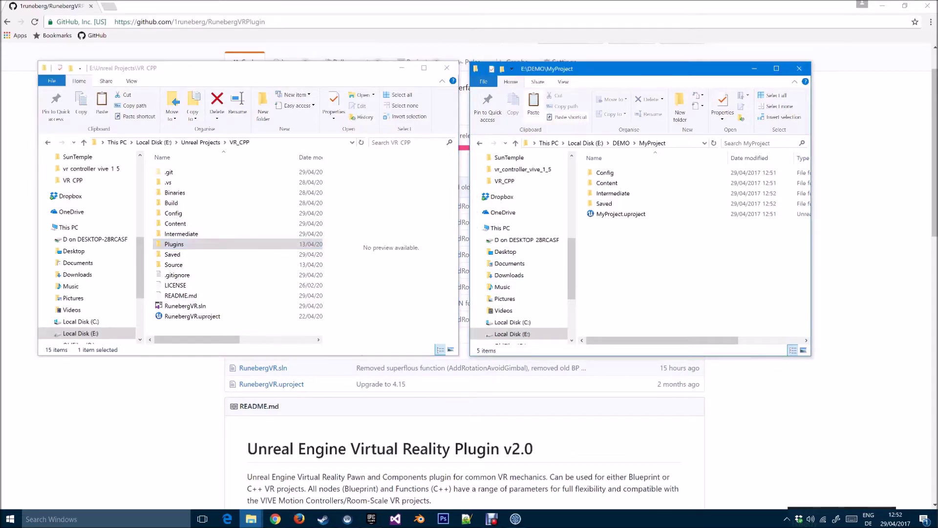
right_click(205, 244)
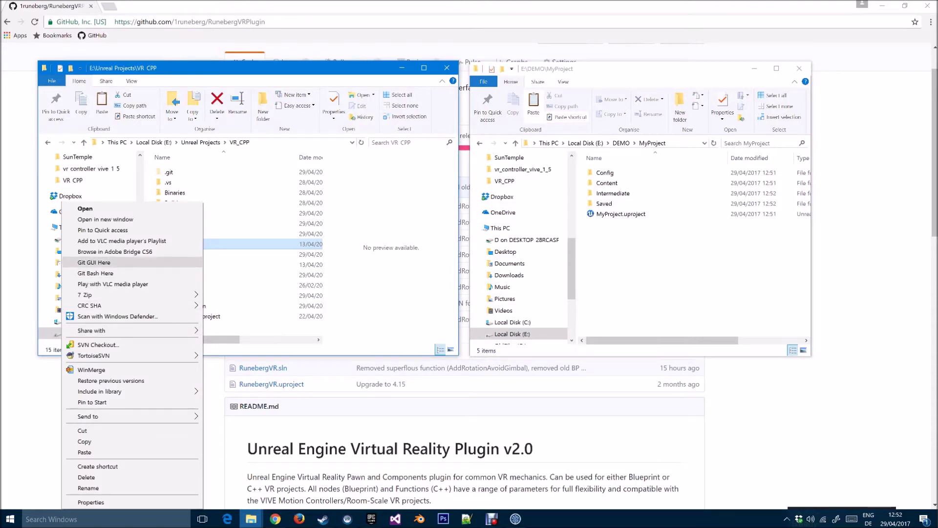
left_click(84, 442)
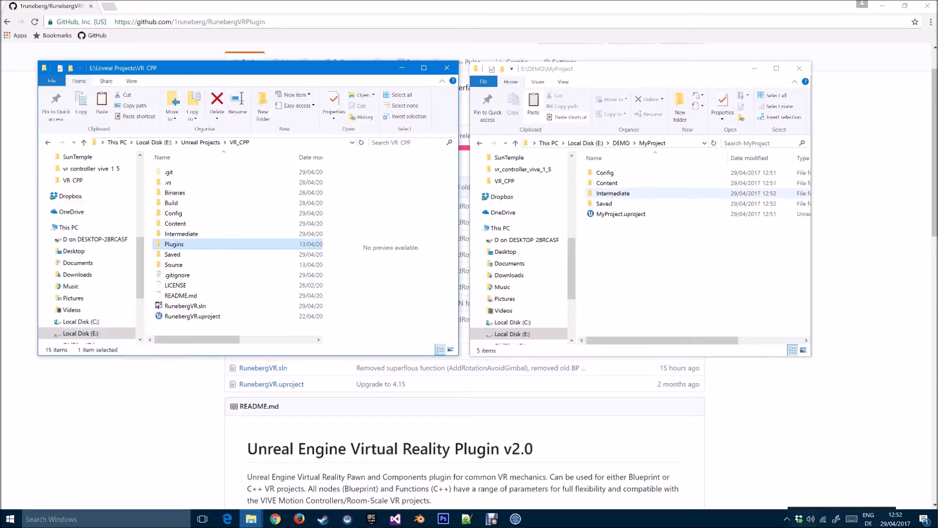
left_click(684, 273)
right_click(607, 257)
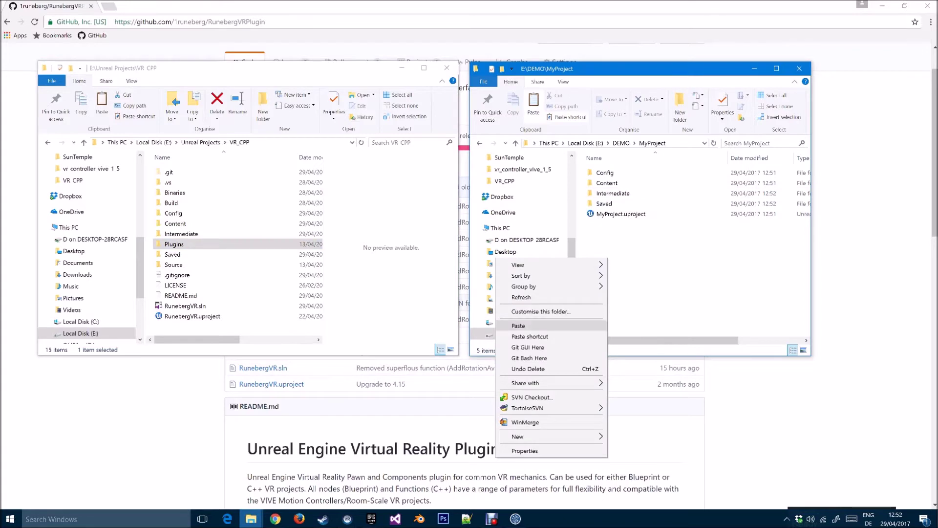
left_click(518, 325)
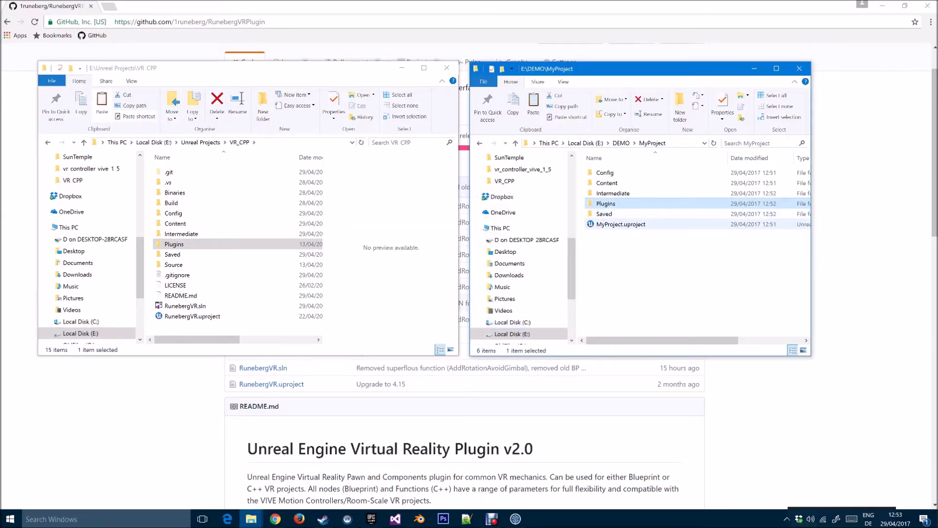
Step: Open MyProject.uproject in Unreal Editor and enable showing plugin content among the project's assets
left_click(621, 224)
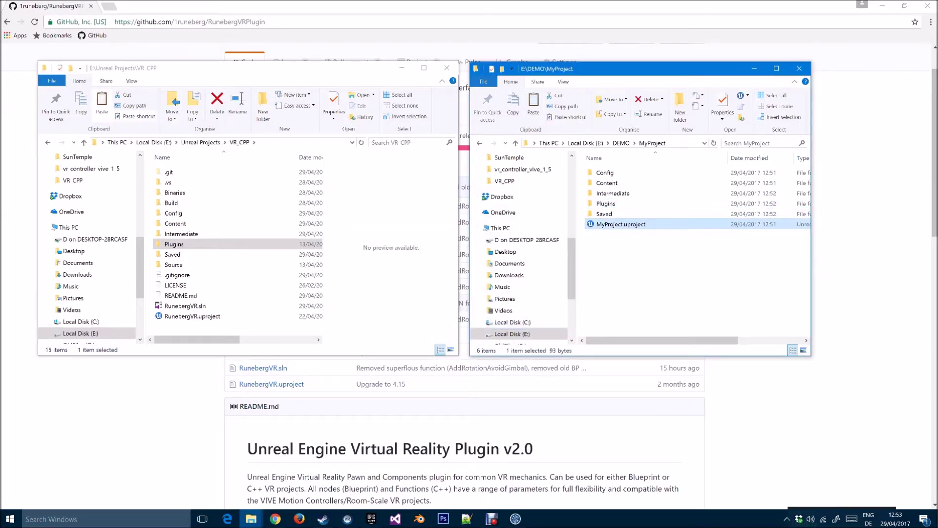
key("Return")
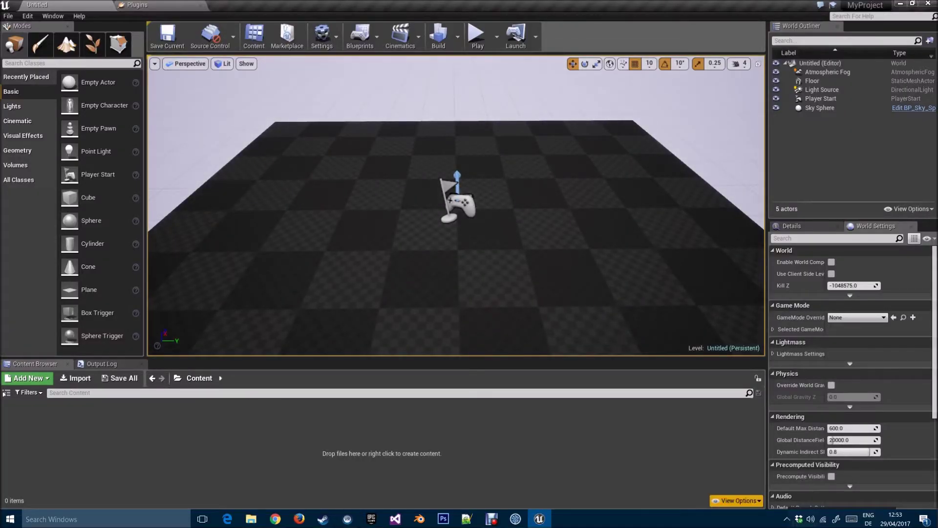
left_click(738, 501)
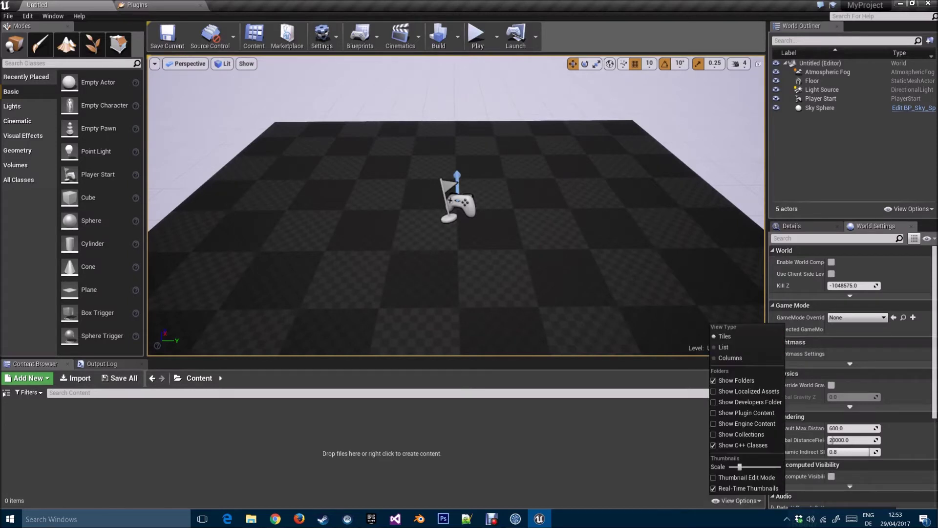
left_click(746, 412)
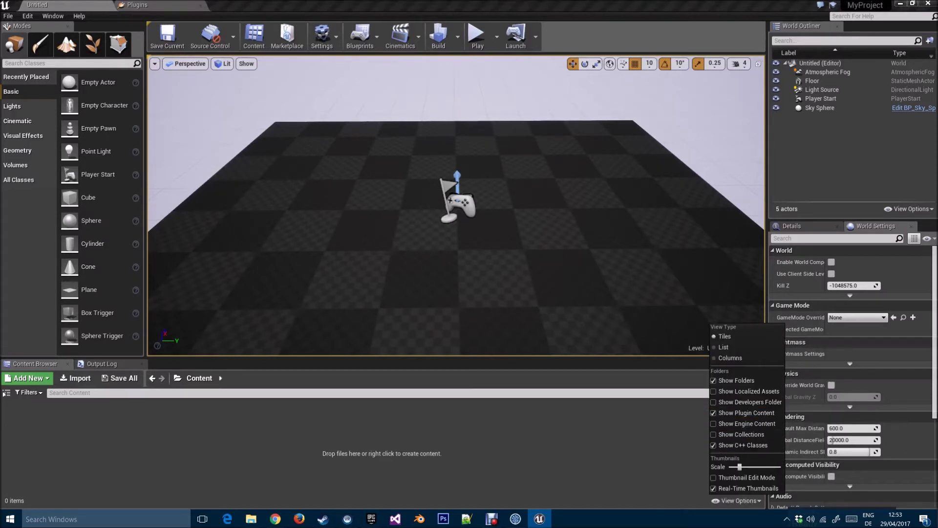
key("Escape")
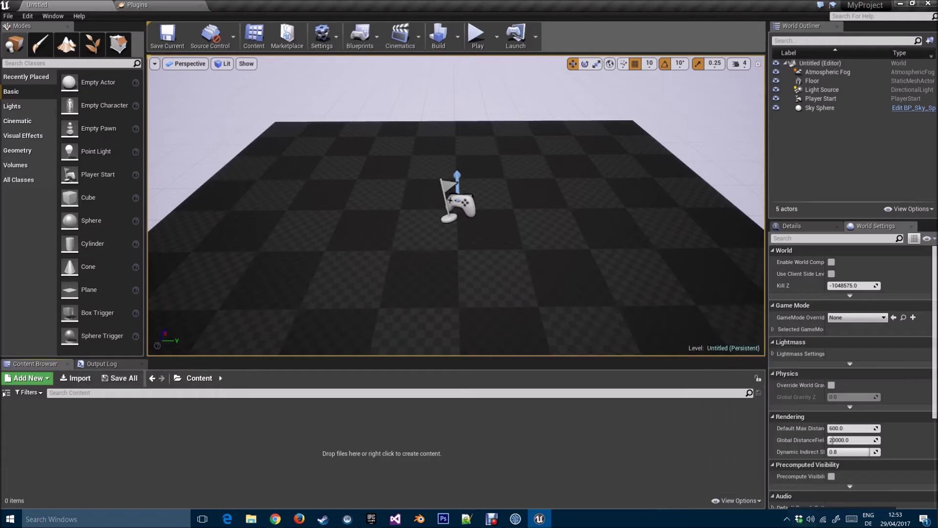
Step: Show the asset folder tree and open the Public folder of the RunebergVRPlugin C++ Classes
left_click(6, 392)
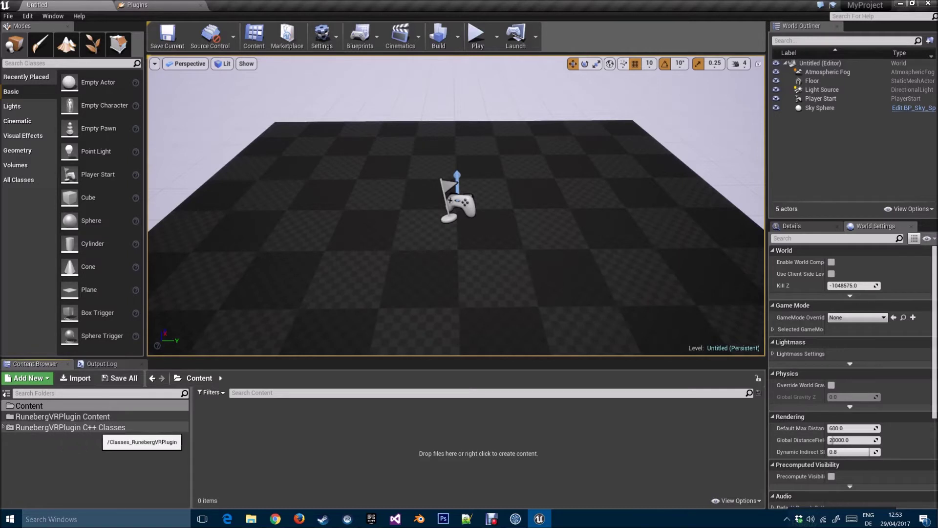
left_click(3, 427)
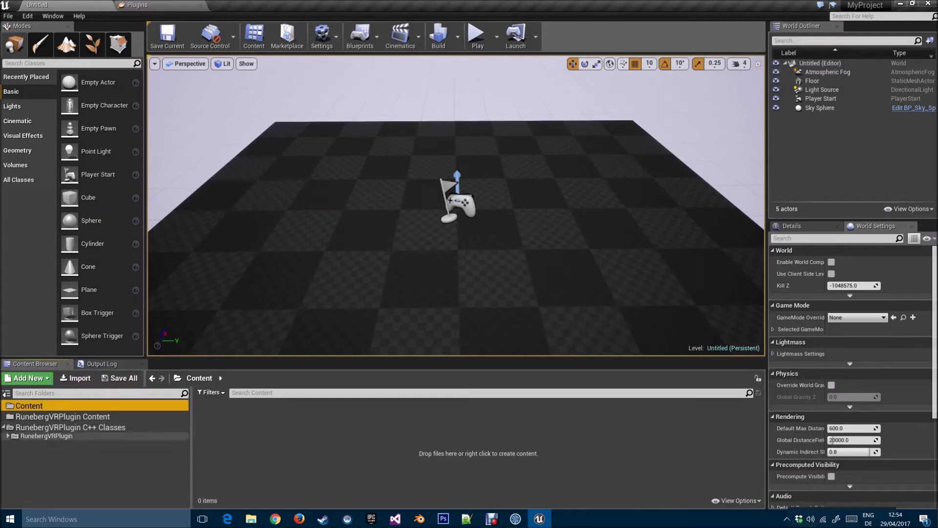
left_click(7, 436)
left_click(34, 443)
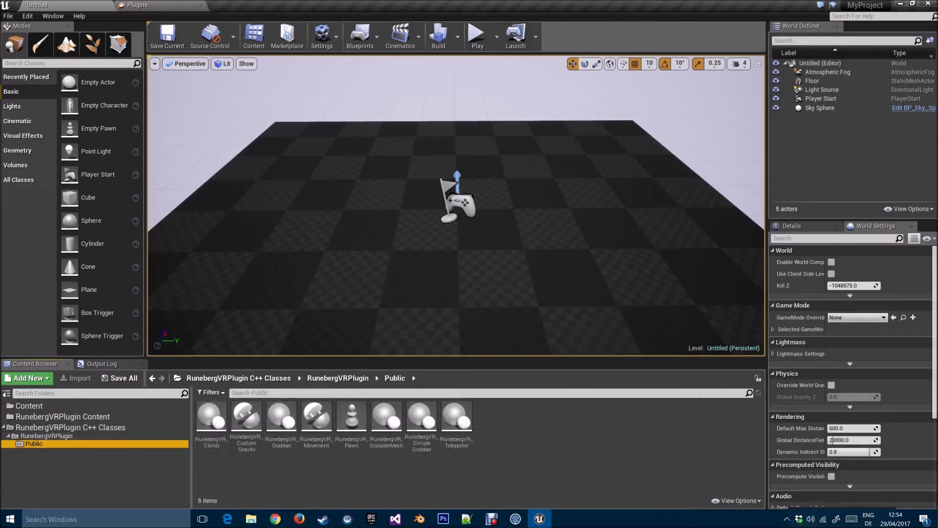
mouse_move(371, 519)
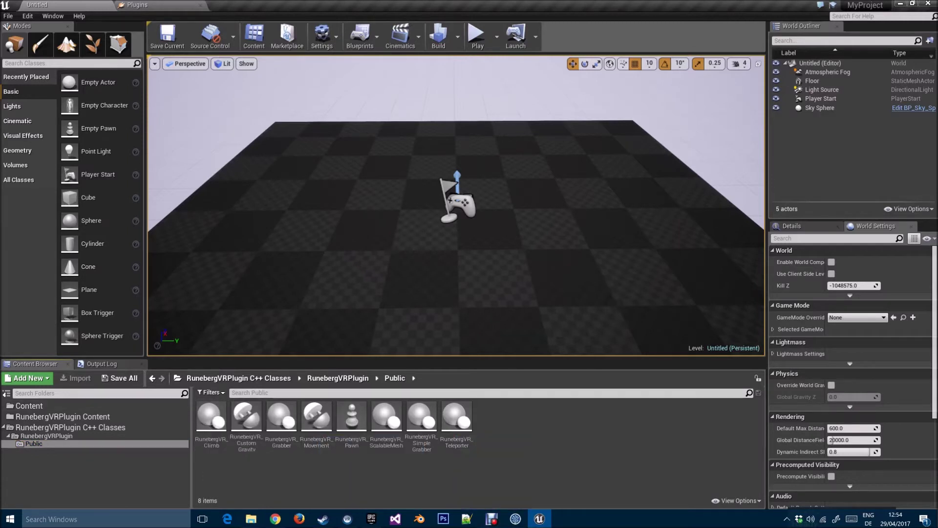
left_click(352, 419)
left_click(352, 469)
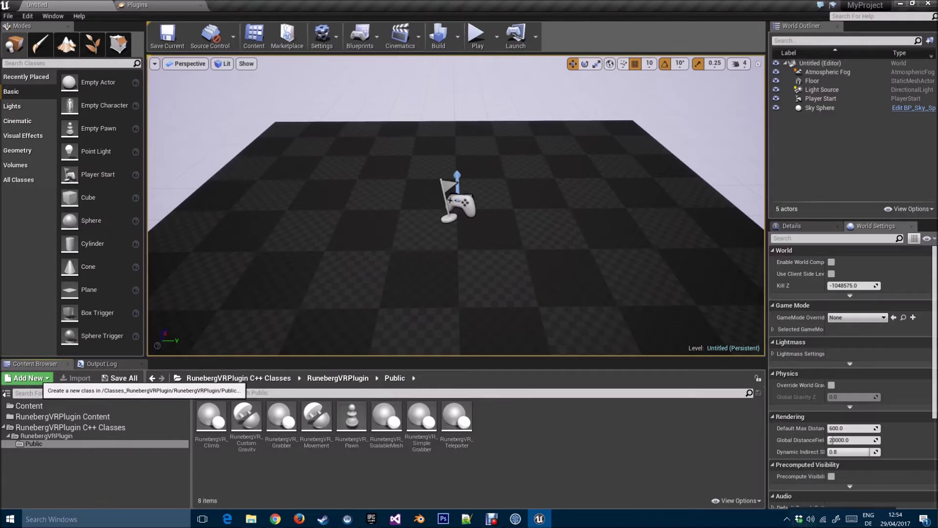
left_click(28, 377)
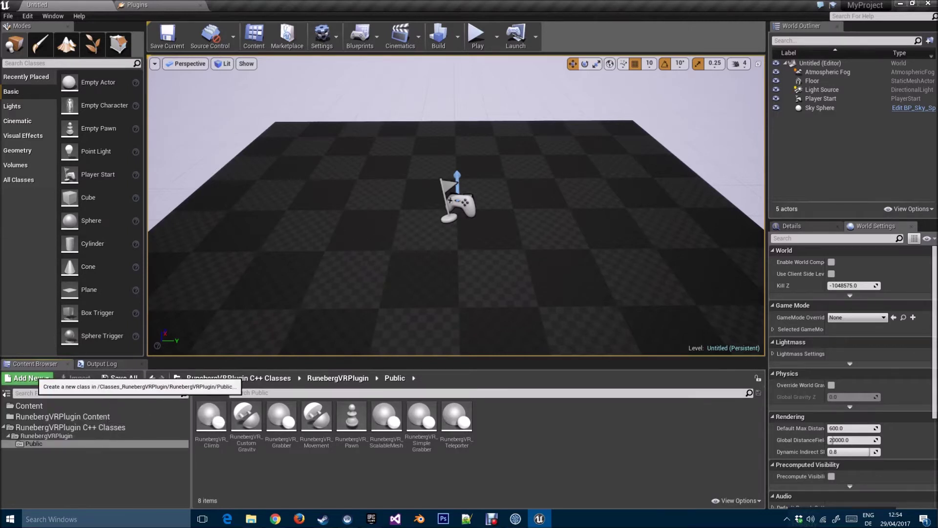
key("Escape")
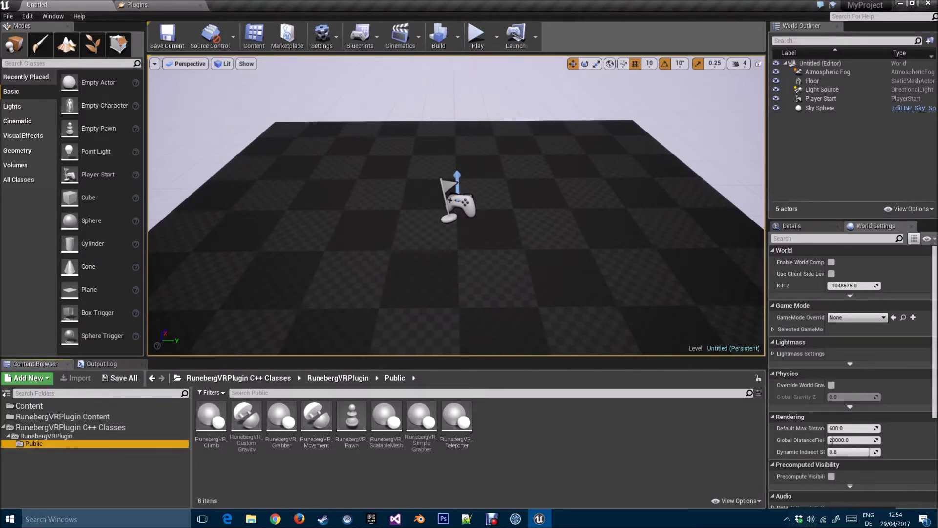
Step: Create a Blueprint class with Game Mode Base as parent in the Content folder and name it VRGameMode
left_click(63, 416)
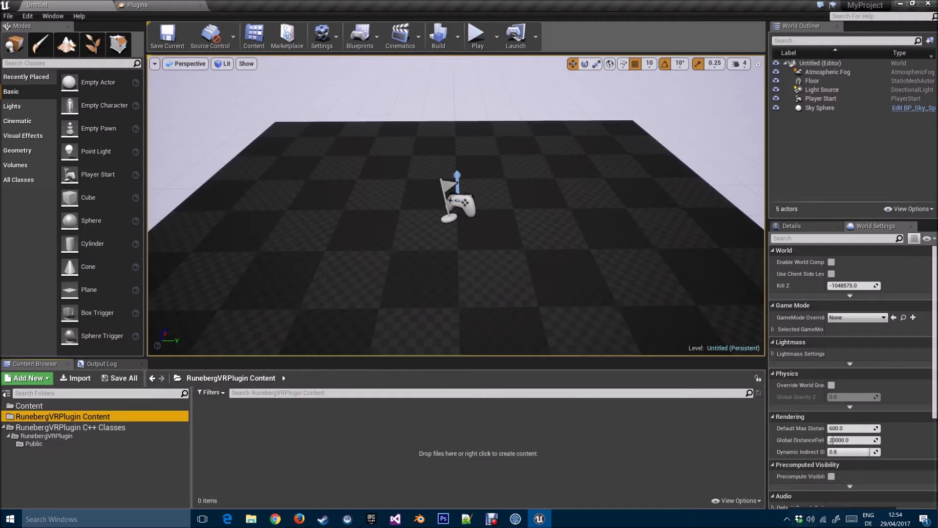
left_click(29, 405)
left_click(28, 378)
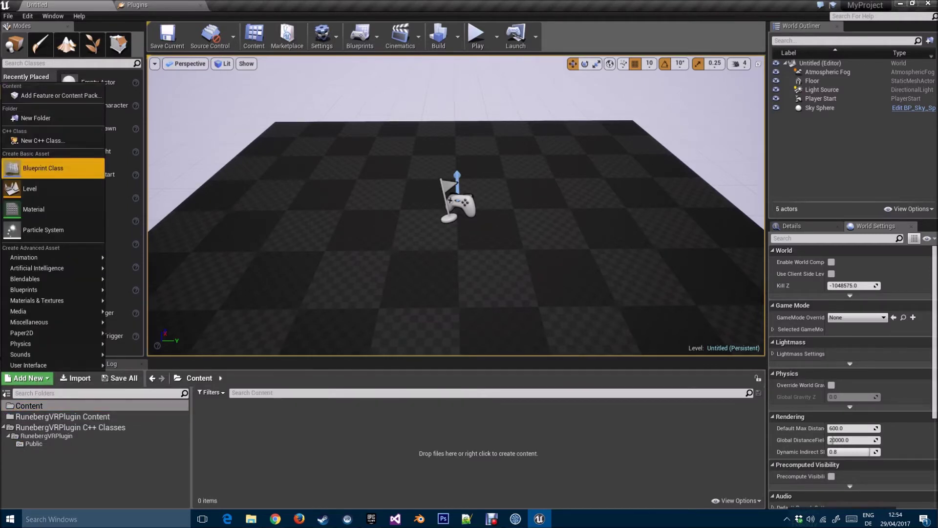
left_click(43, 167)
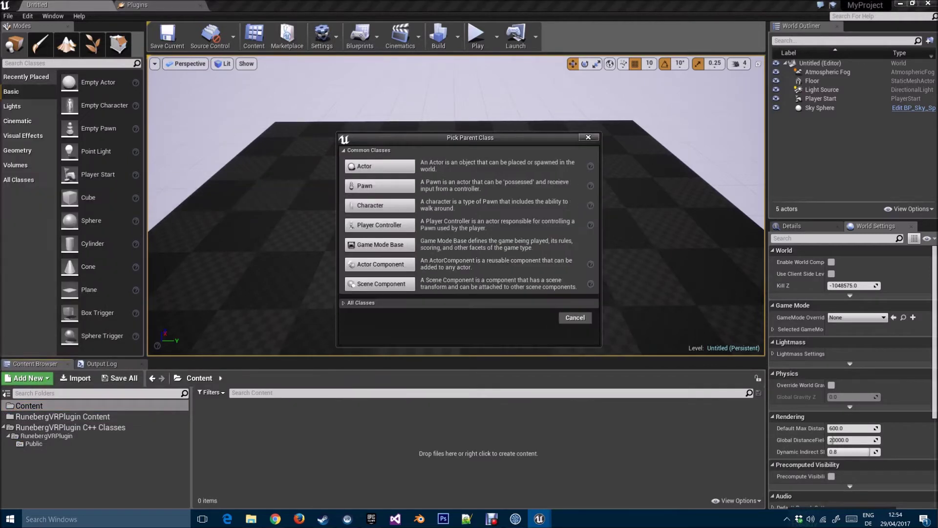
left_click(380, 244)
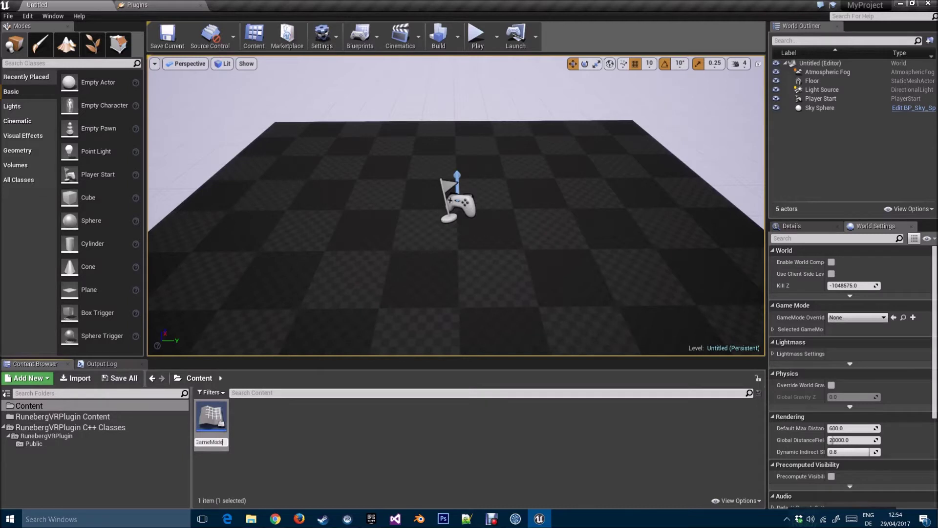
key("Return")
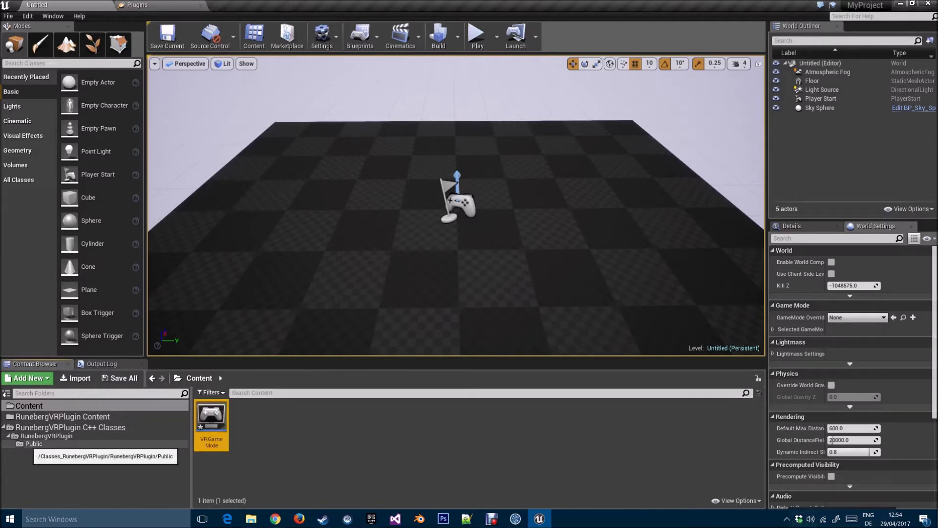
Step: Create a Blueprint class based on the plugin's RunebergVR_Pawn C++ class, named MyRunebergVR_Pawn, in the Content folder
left_click(34, 443)
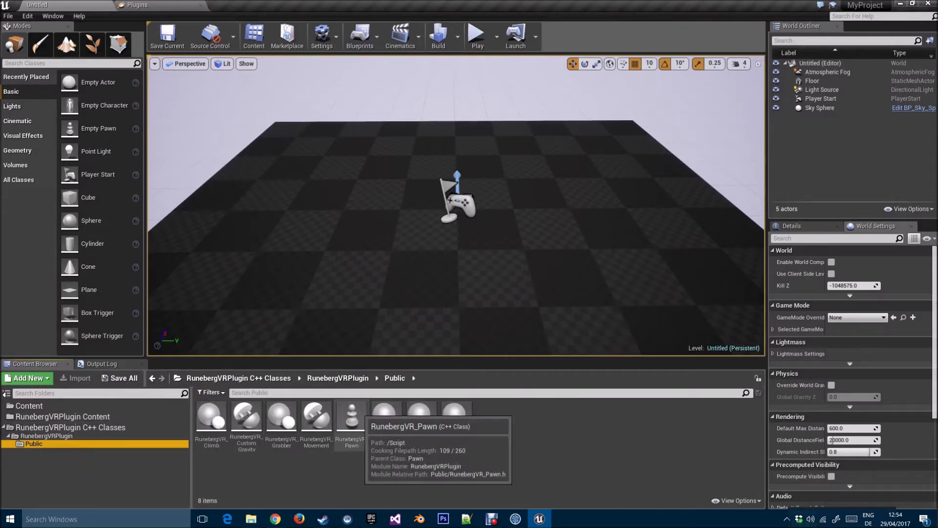
left_click(352, 422)
right_click(355, 425)
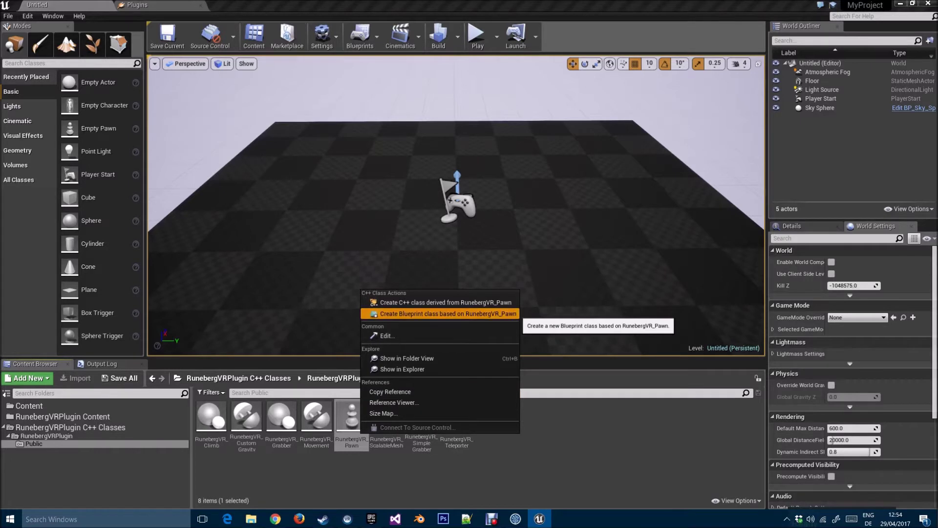
left_click(445, 313)
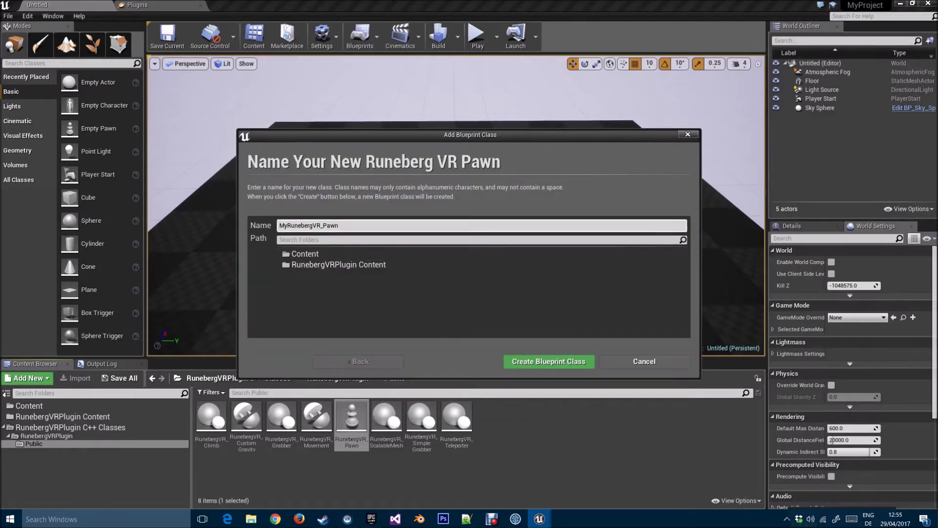
left_click(548, 361)
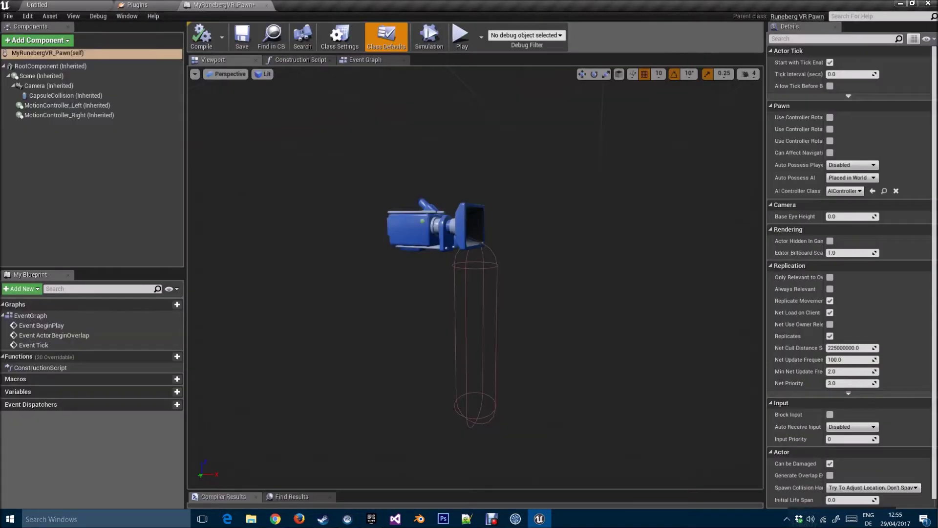
Step: Set VRGameMode's Default Pawn Class to MyRunebergVR_Pawn, then compile, save and close the blueprint
left_click(71, 5)
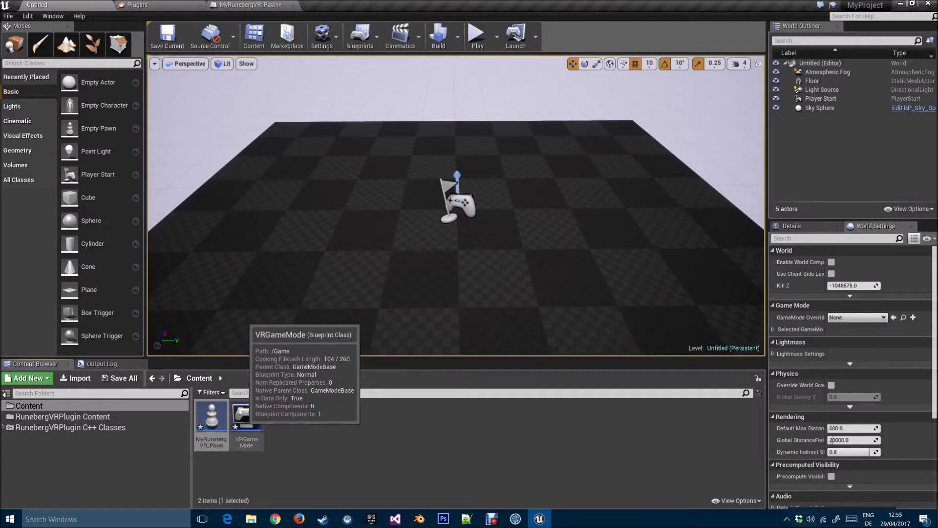
left_click(246, 418)
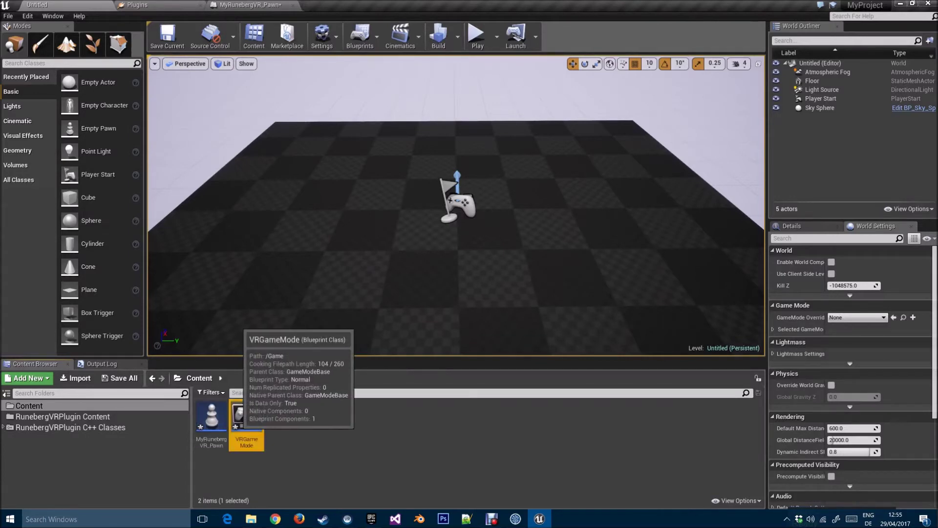
double_click(246, 418)
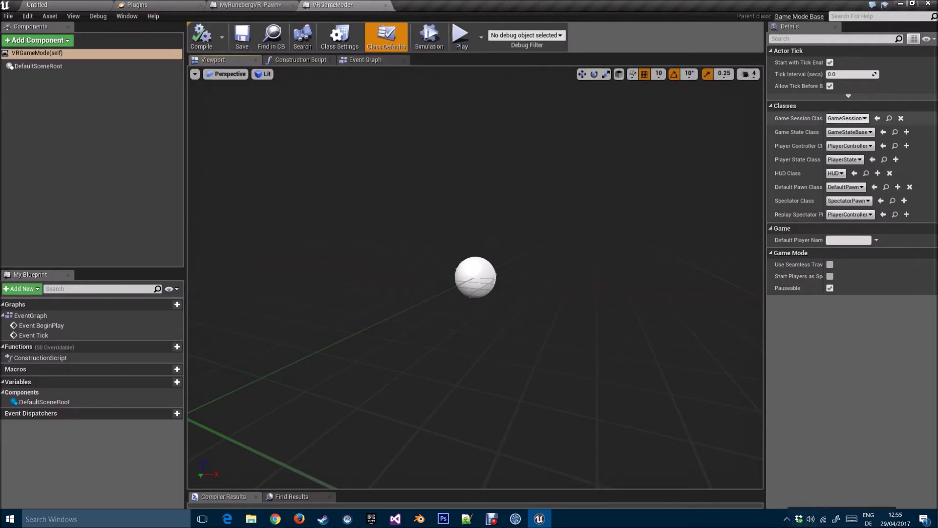
left_click(845, 187)
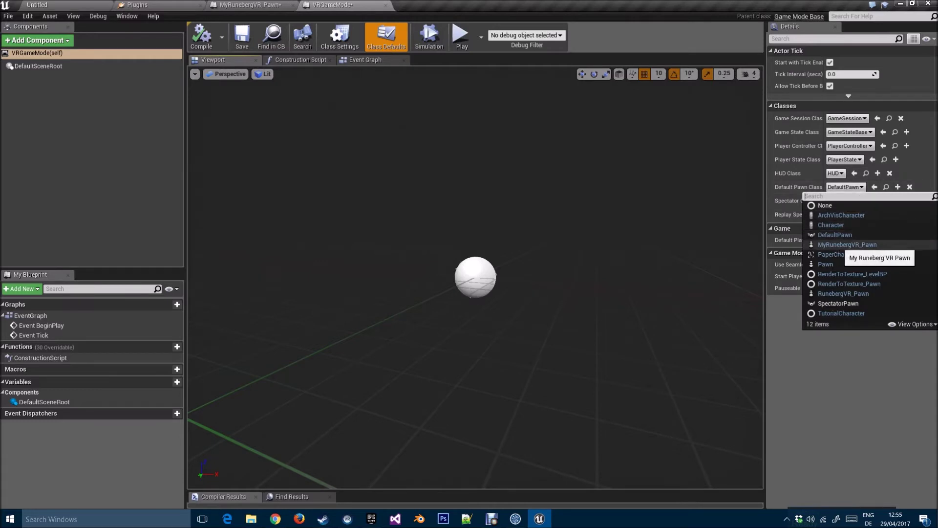
left_click(847, 244)
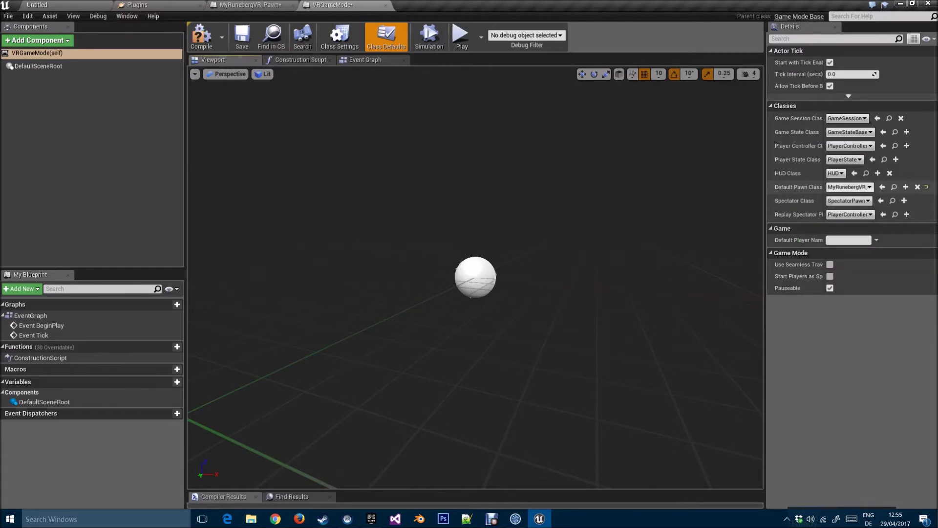
left_click(201, 37)
left_click(242, 37)
left_click(385, 5)
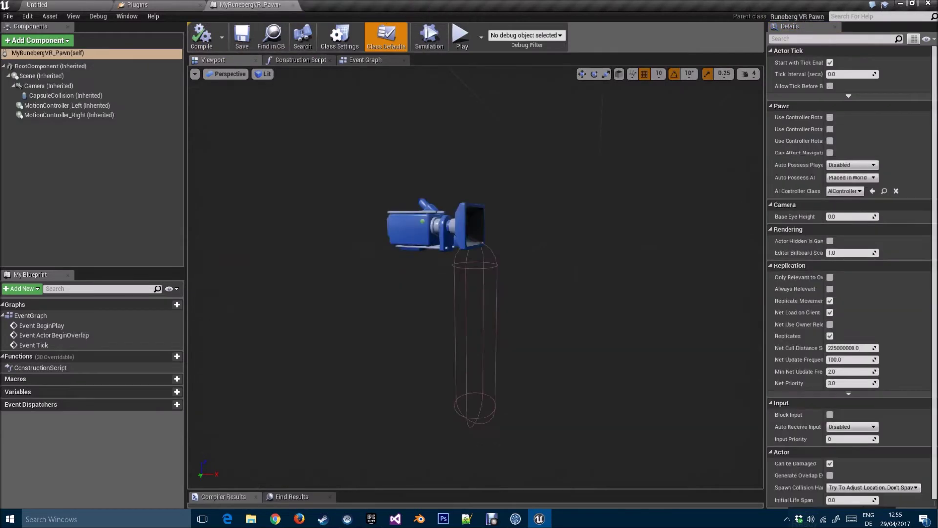
Step: Set the level's GameMode Override to VRGameMode in the World Settings
left_click(83, 5)
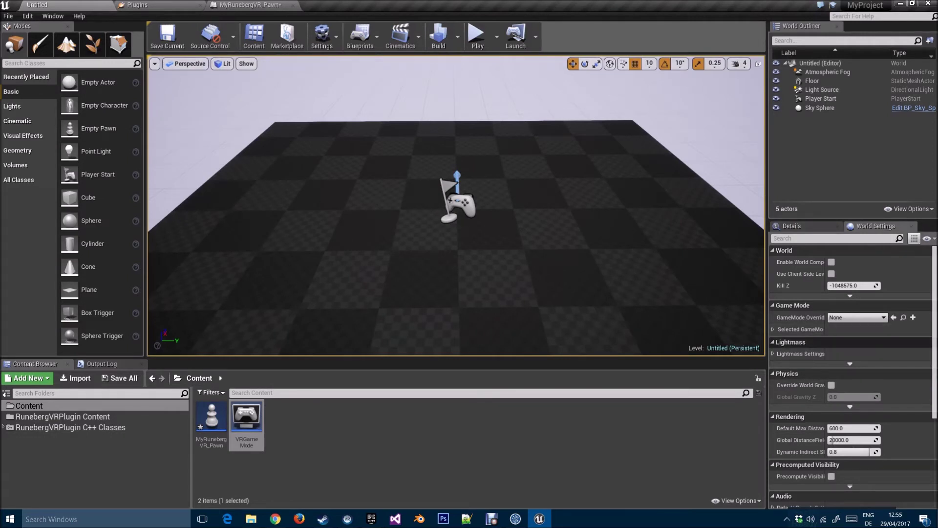
scroll(850, 376, "down", 3)
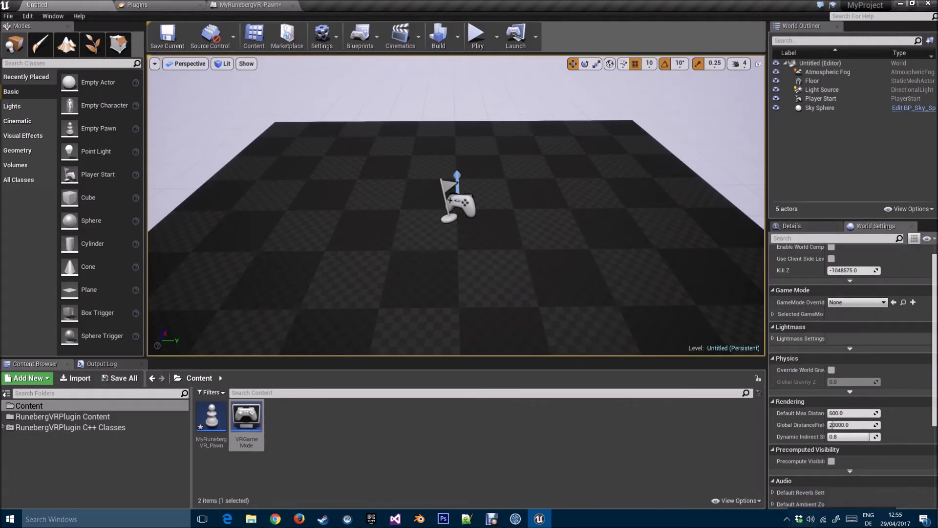
scroll(855, 318, "up", 3)
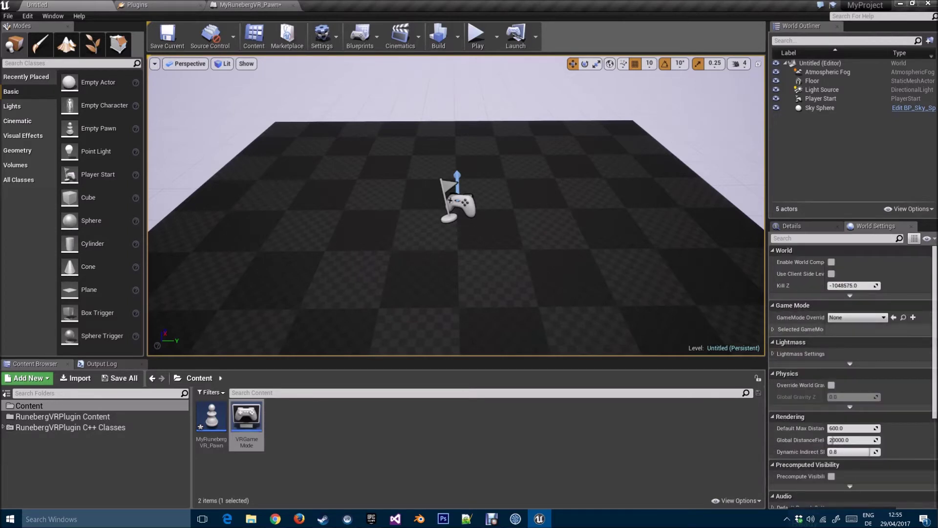
left_click(857, 317)
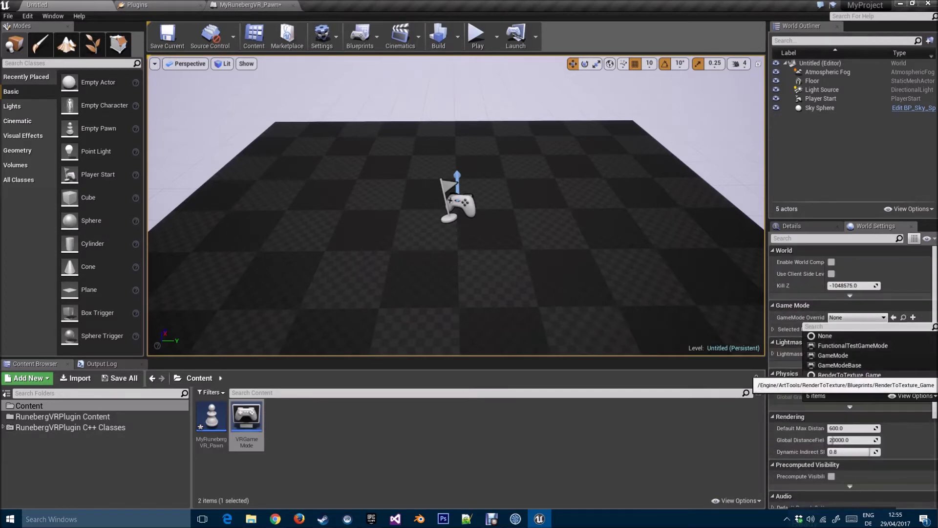
left_click(837, 384)
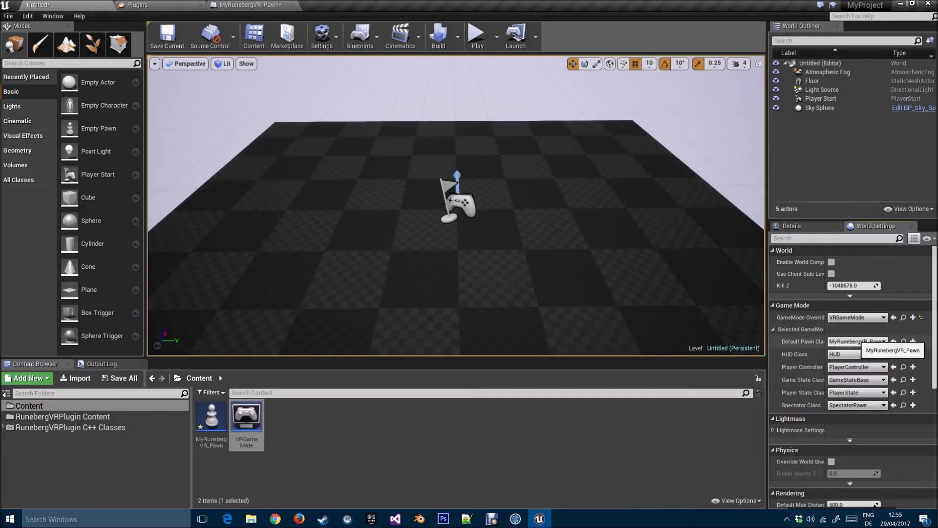
Step: Set the project's Default GameMode to VRGameMode in the Maps & Modes settings and expand the Selected GameMode classes
left_click(321, 35)
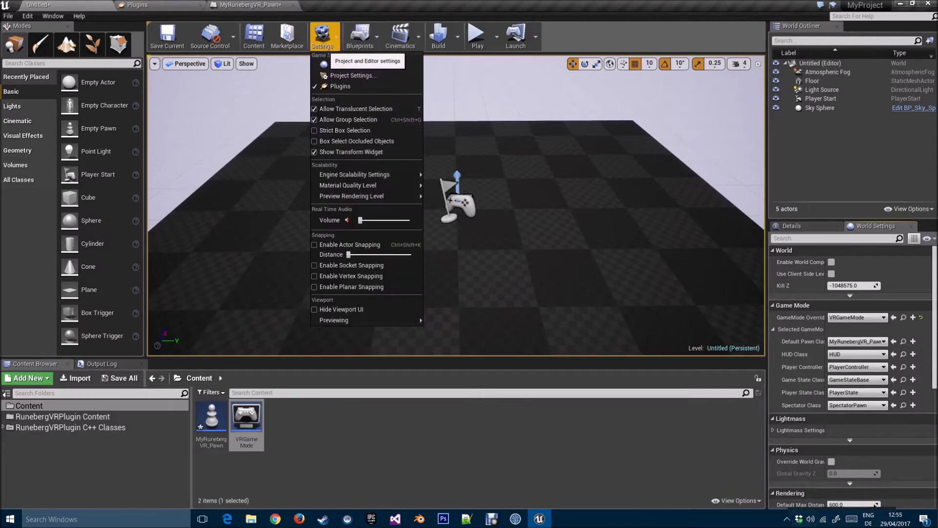
left_click(325, 77)
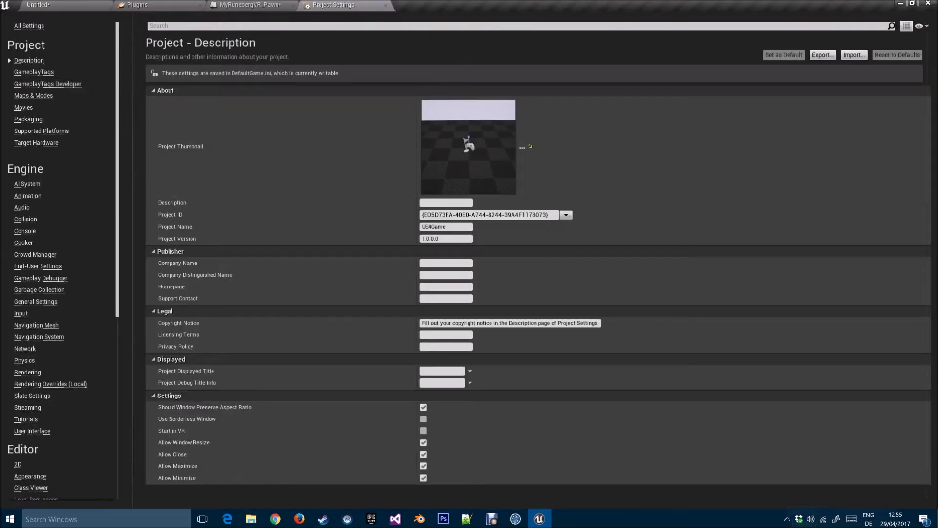
left_click(33, 95)
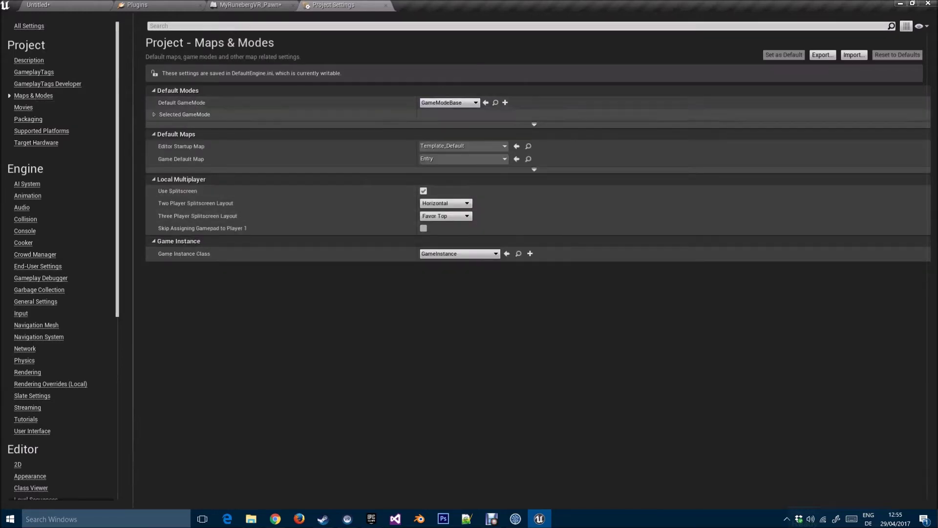
left_click(459, 103)
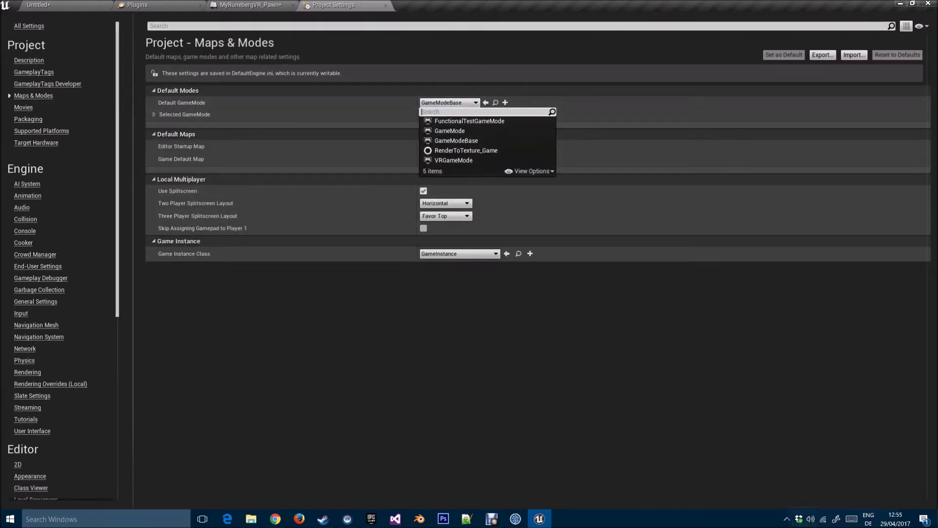
left_click(454, 161)
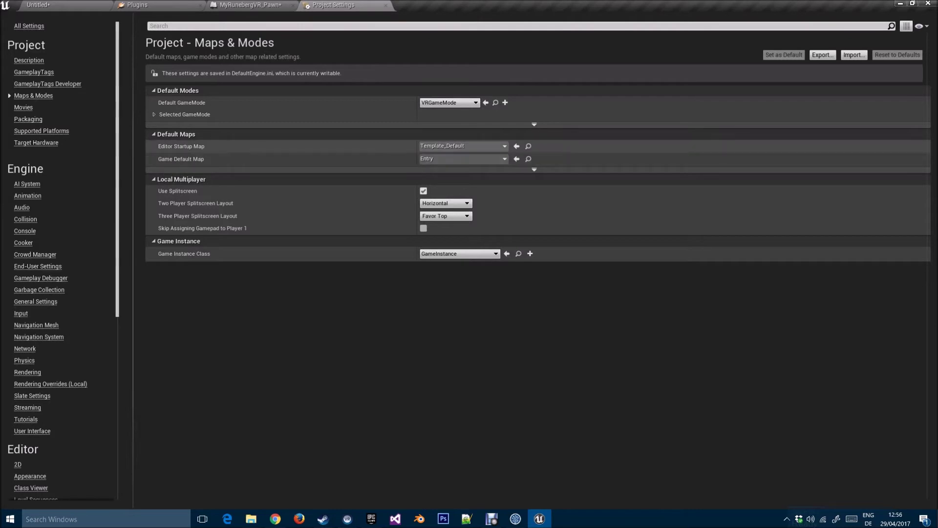
left_click(154, 114)
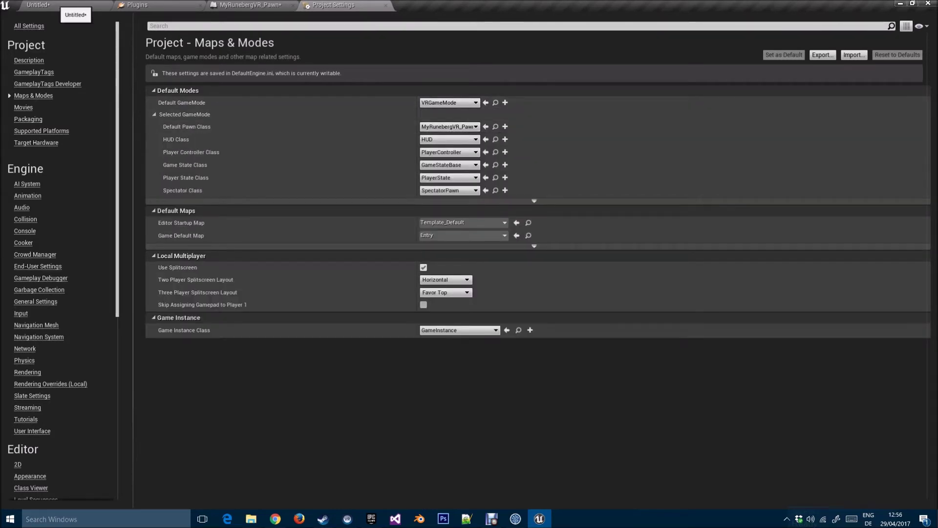
Step: Save the current level as NewMap in the Content folder
left_click(68, 5)
left_click(168, 37)
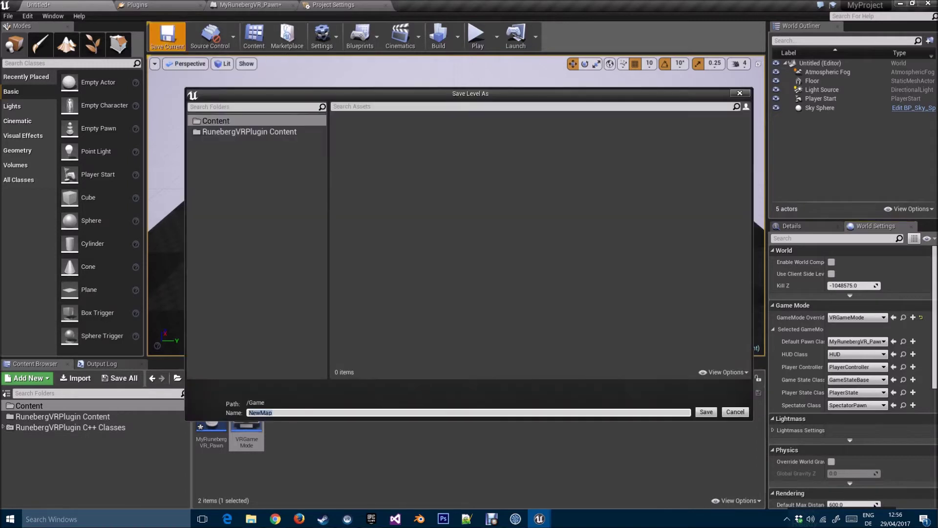
left_click(706, 412)
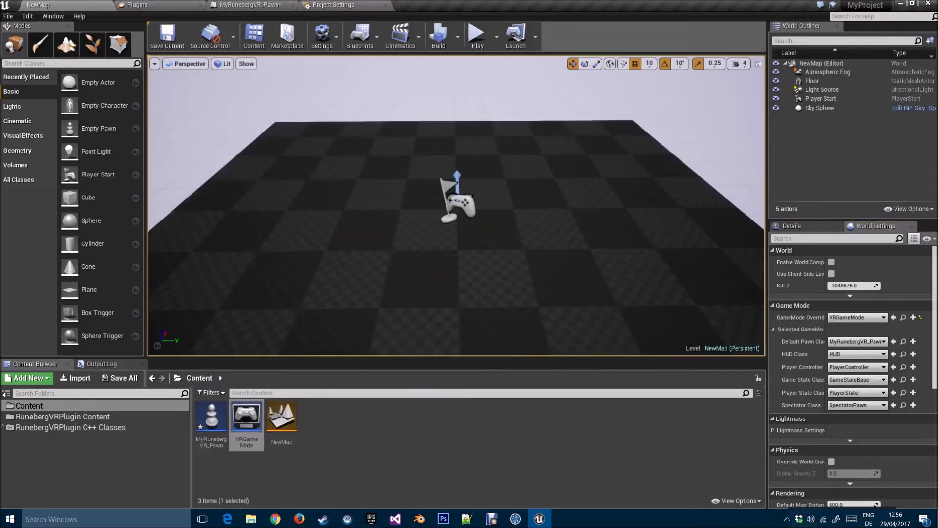
Step: Open the MyRunebergVR_Pawn blueprint and examine its inherited scene, capsule collision, camera and motion controller components
left_click(211, 418)
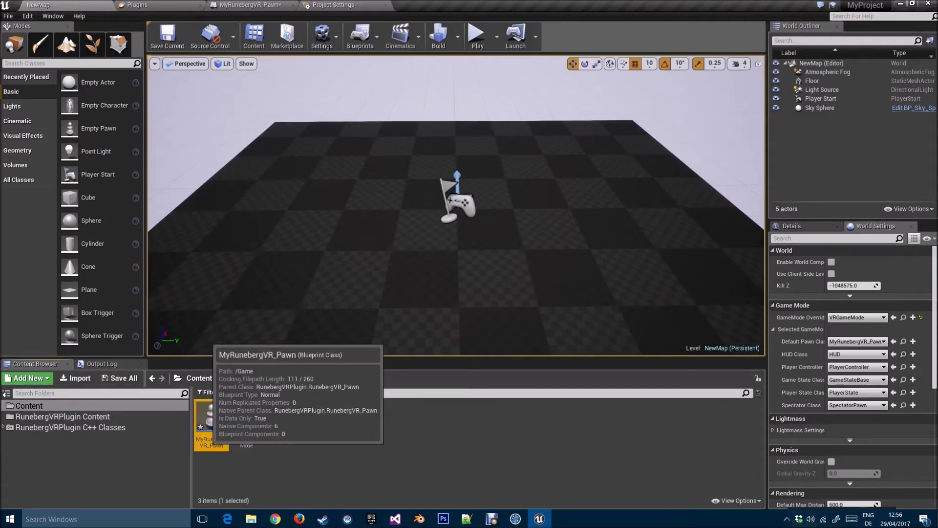
double_click(211, 418)
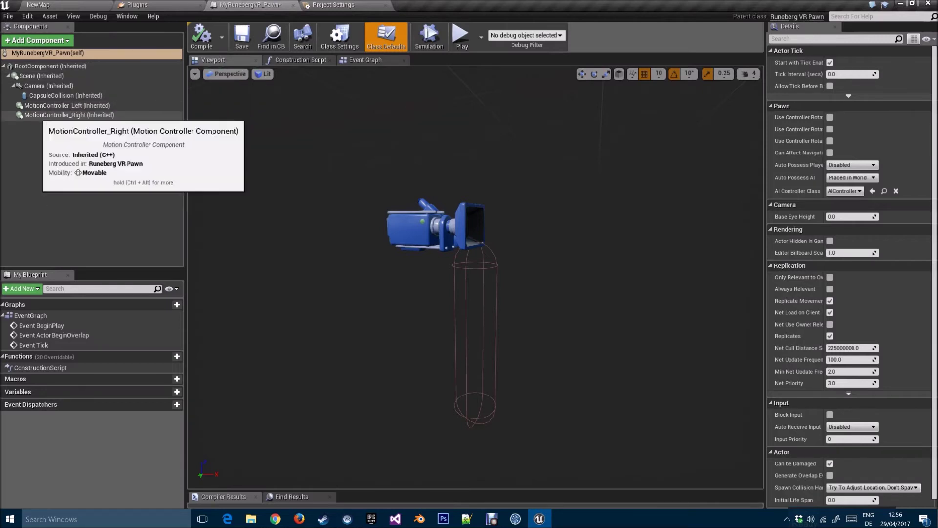
left_click(42, 75)
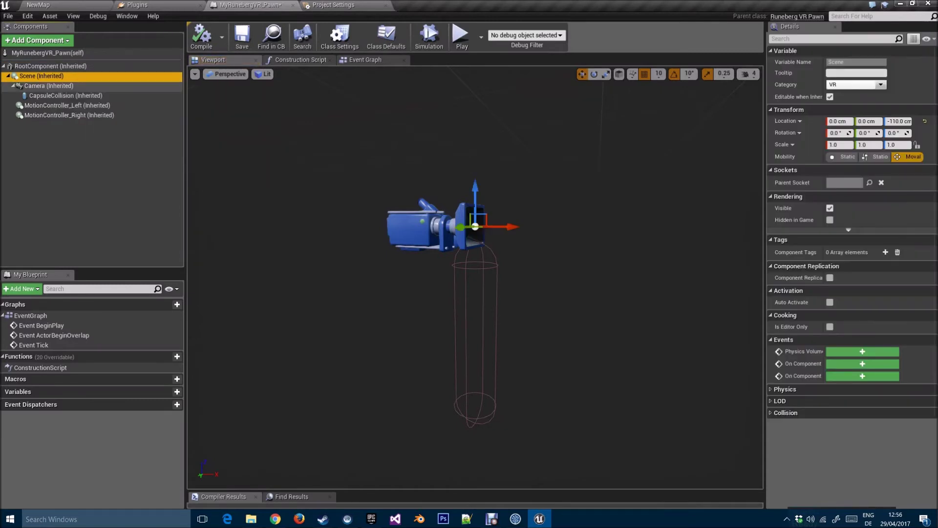
left_click(63, 95)
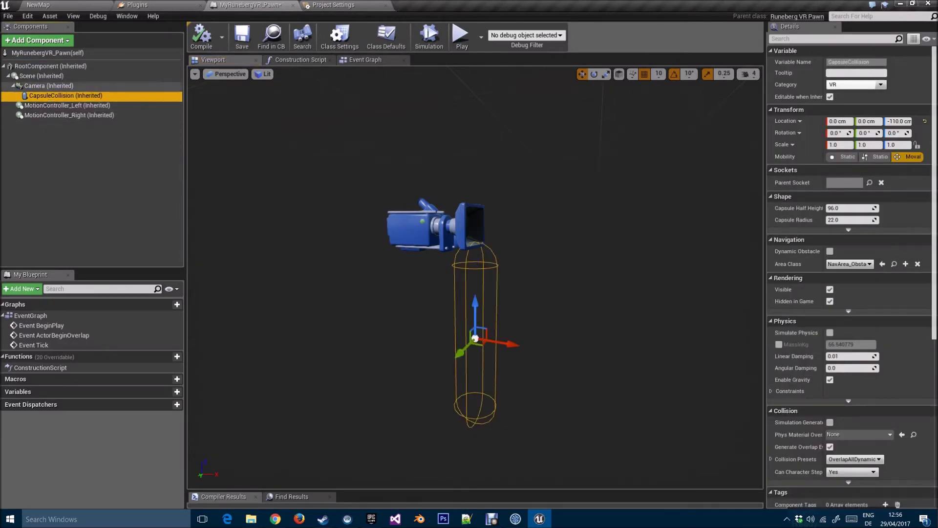
left_click(49, 86)
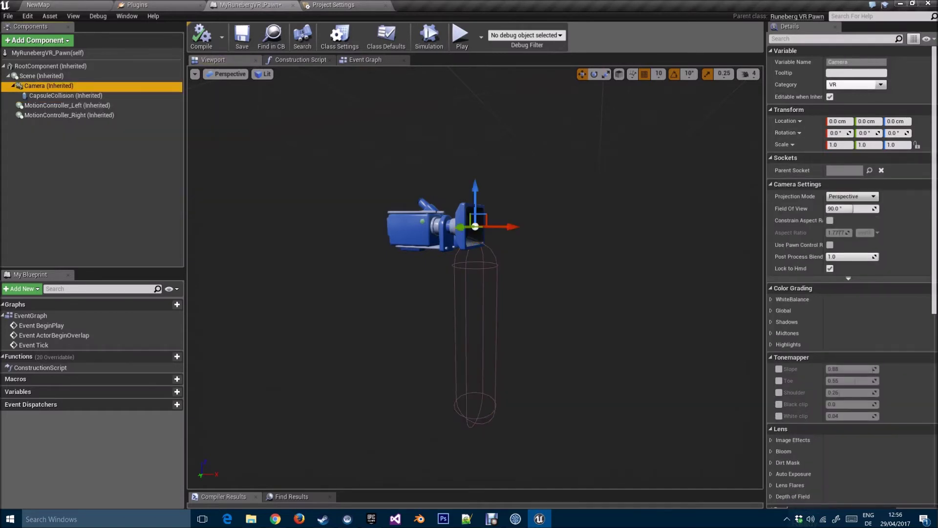
left_click(69, 115)
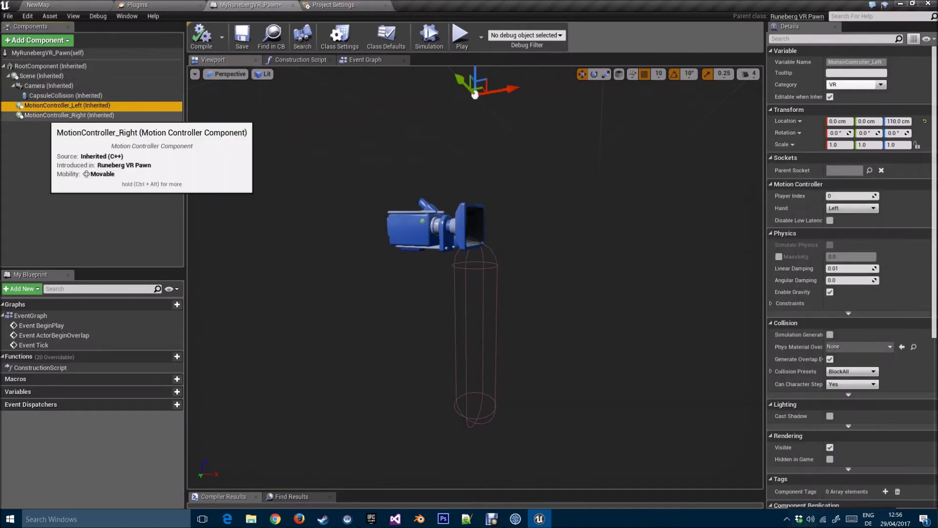
left_click(49, 105)
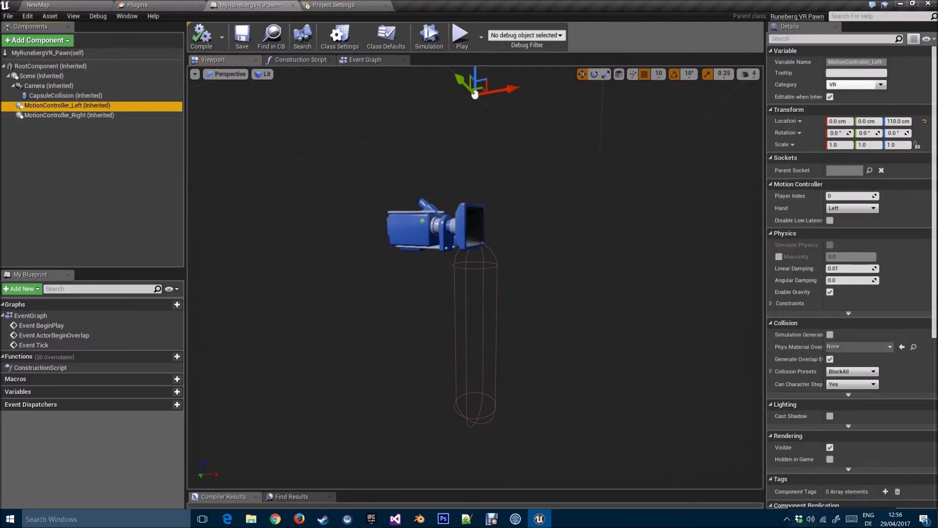
Step: Add a Static Mesh component under MotionController_Left in the pawn blueprint and name it StaticMesh_L
key("Down")
left_click(49, 105)
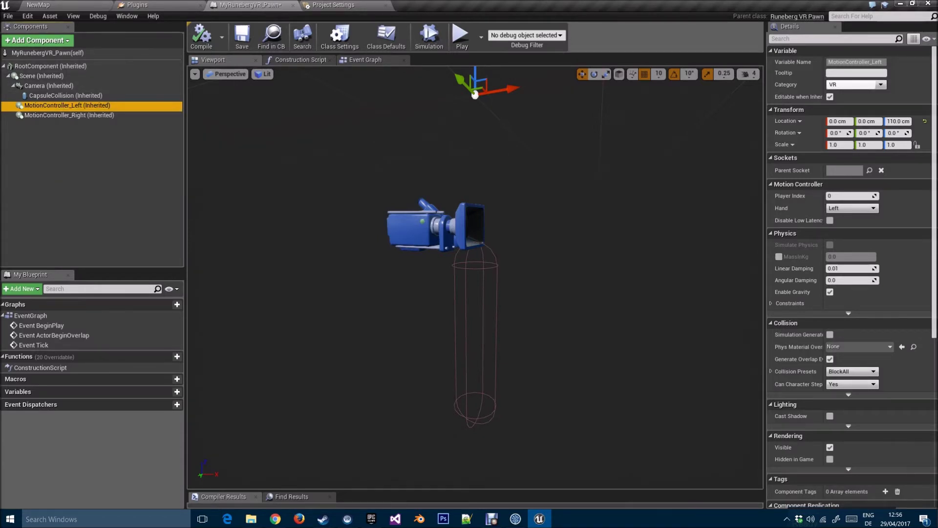
left_click(36, 40)
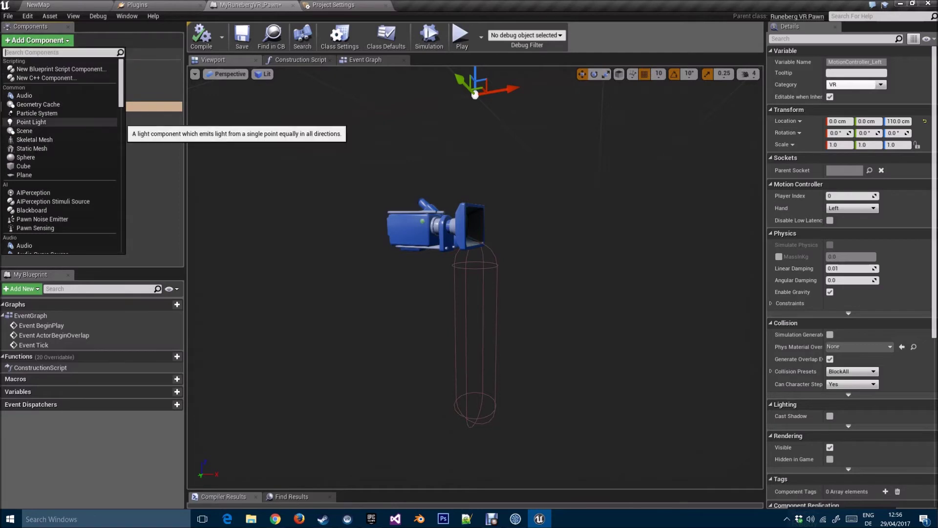
type("stati")
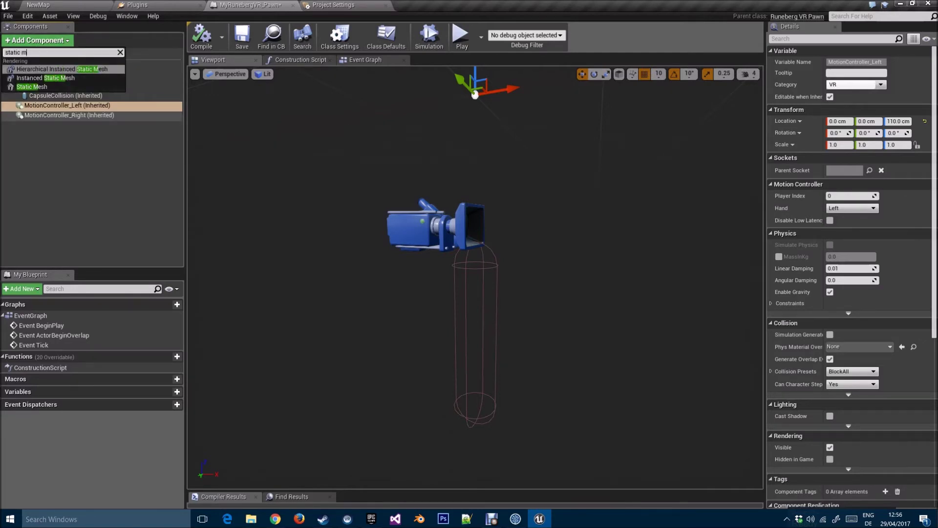
type("c m")
left_click(32, 87)
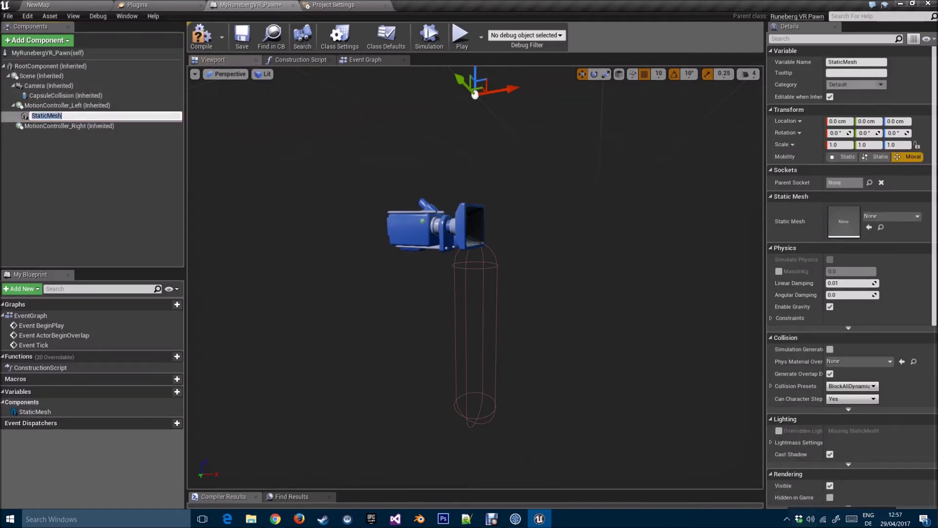
left_click(62, 115)
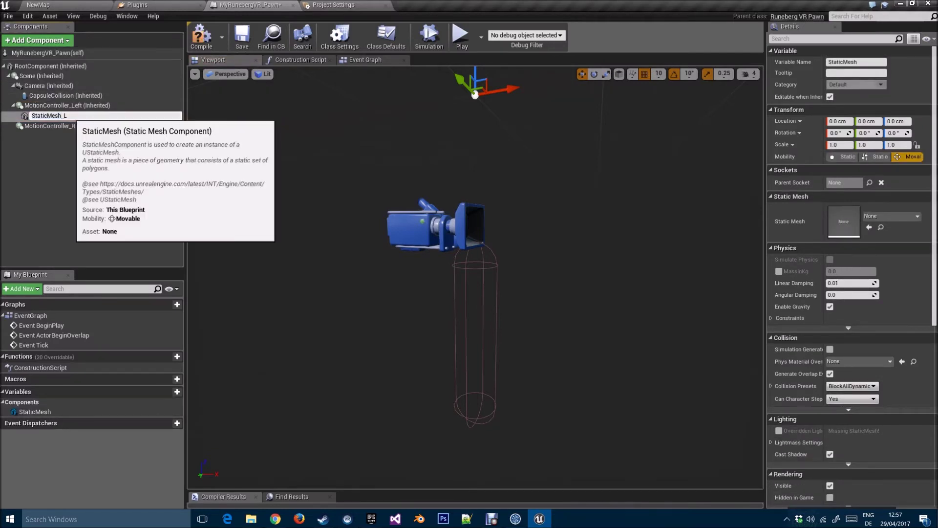
type("_L")
key("Return")
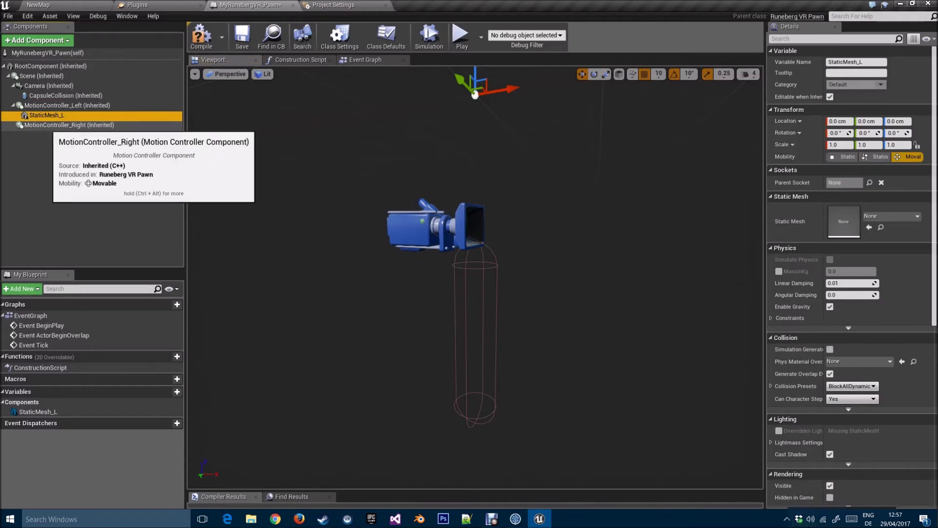
Step: Add a Static Mesh component under MotionController_Right in the pawn blueprint and name it StaticMesh_R
left_click(59, 125)
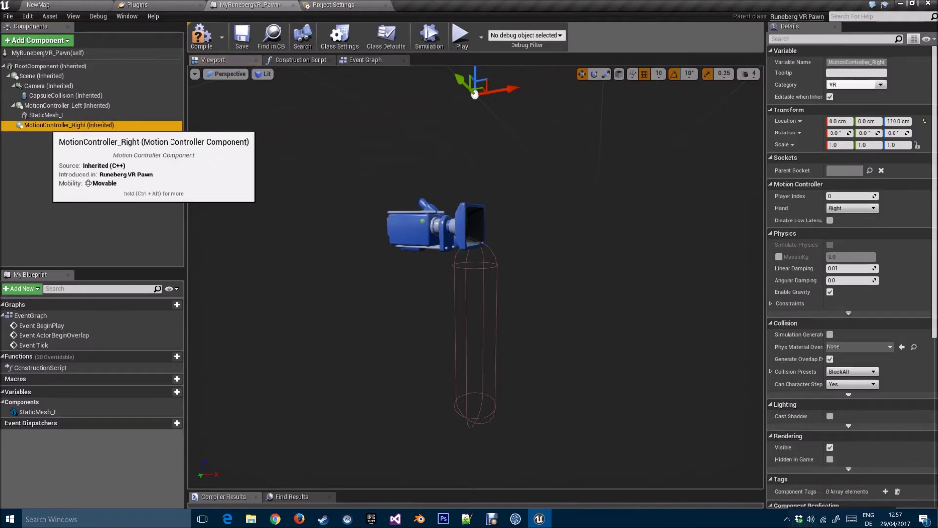
left_click(39, 40)
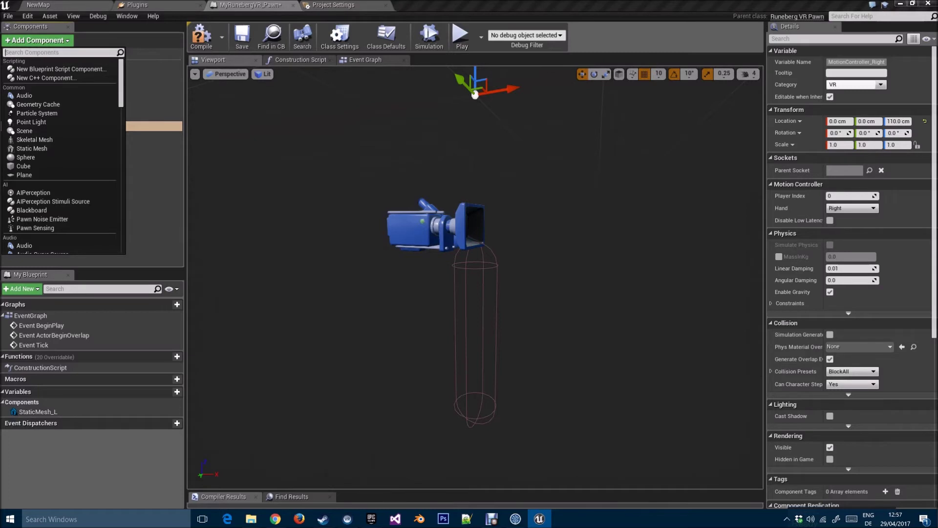
type("static")
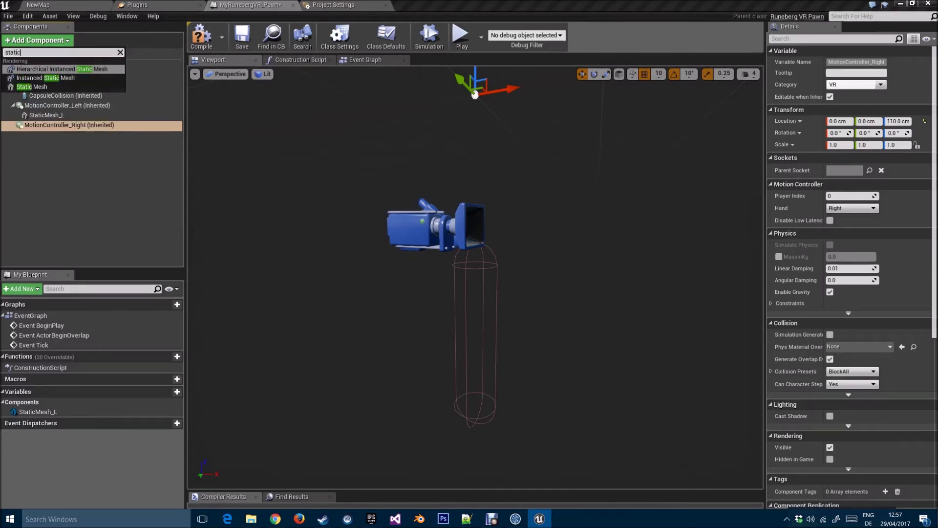
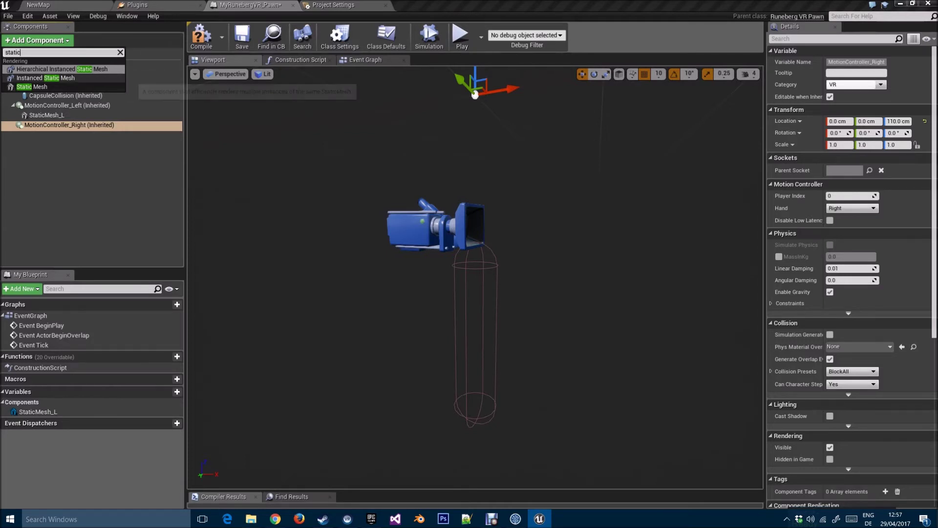
left_click(68, 87)
left_click(74, 135)
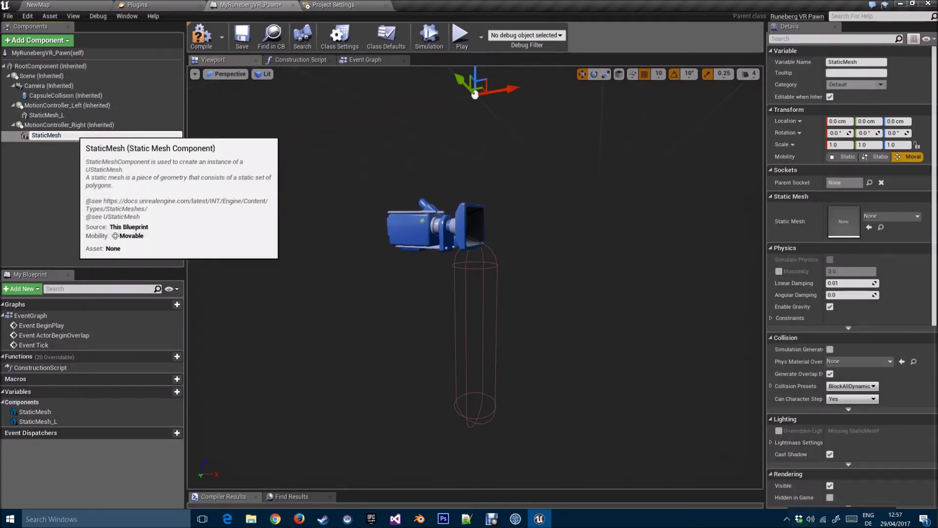
type("_R")
key("Return")
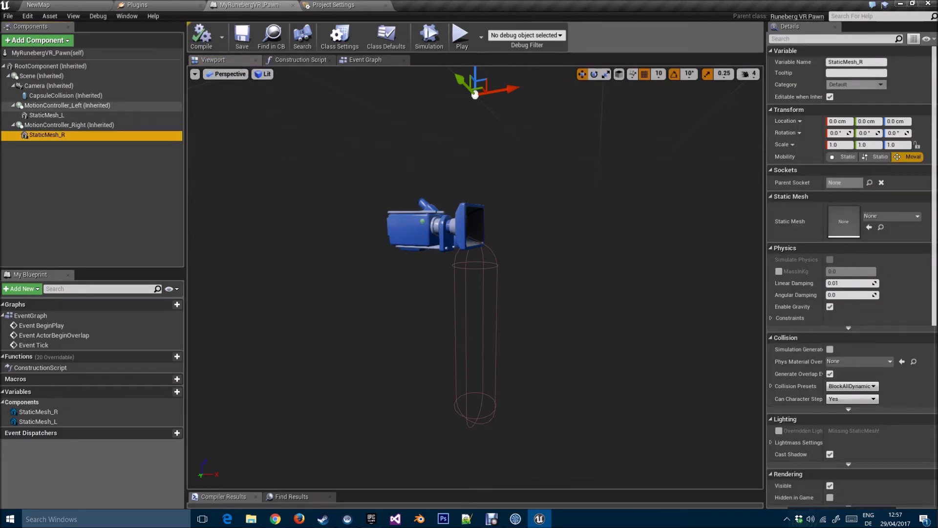
left_click(46, 115)
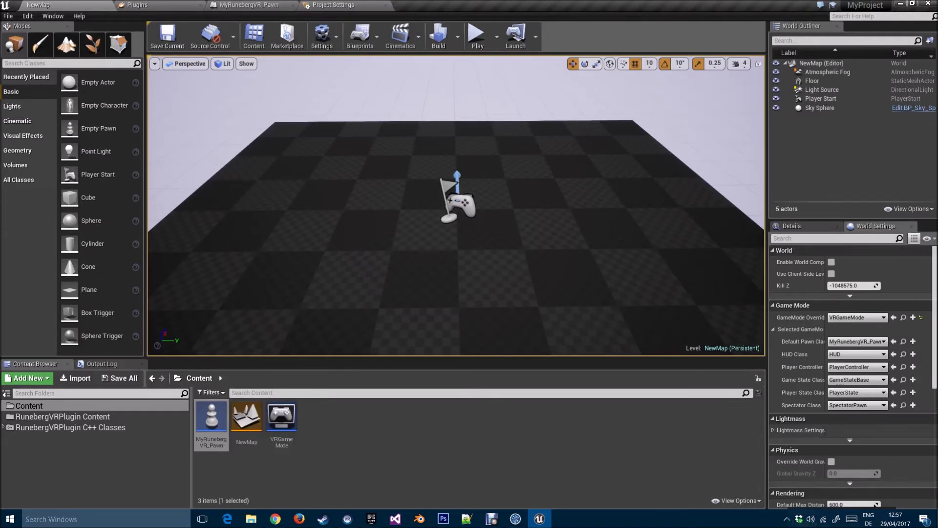
Step: Start an asset import into the level project's Content folder and browse to C:\Program Files (x86)\Steam
left_click(75, 378)
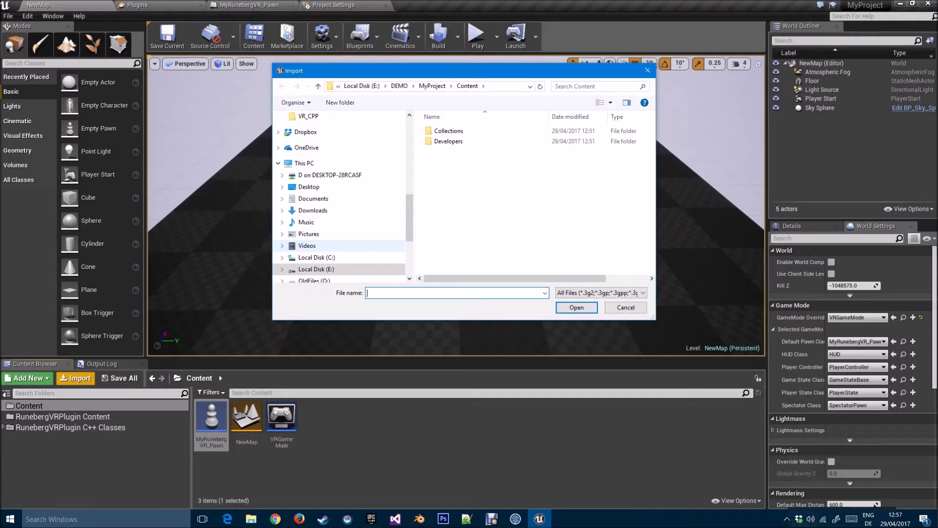
left_click(316, 257)
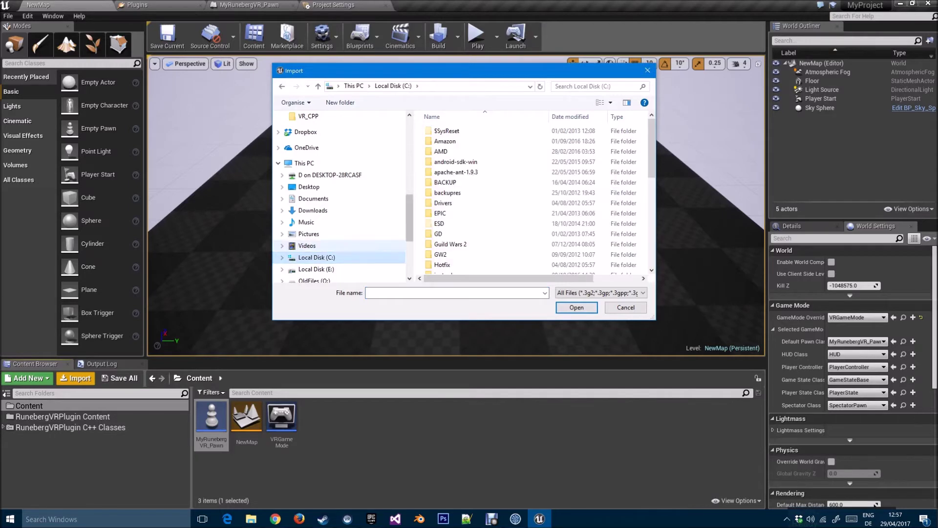
scroll(489, 234, "down", 8)
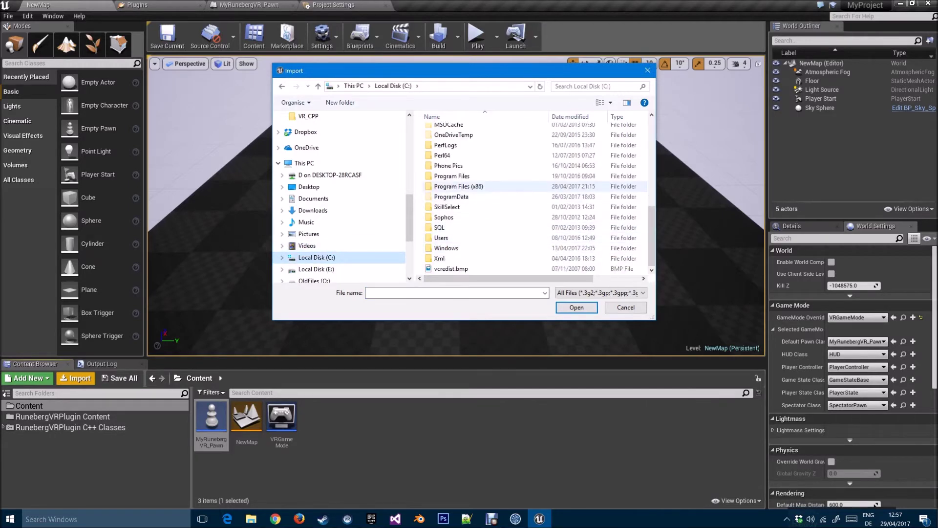
double_click(459, 186)
scroll(465, 235, "down", 9)
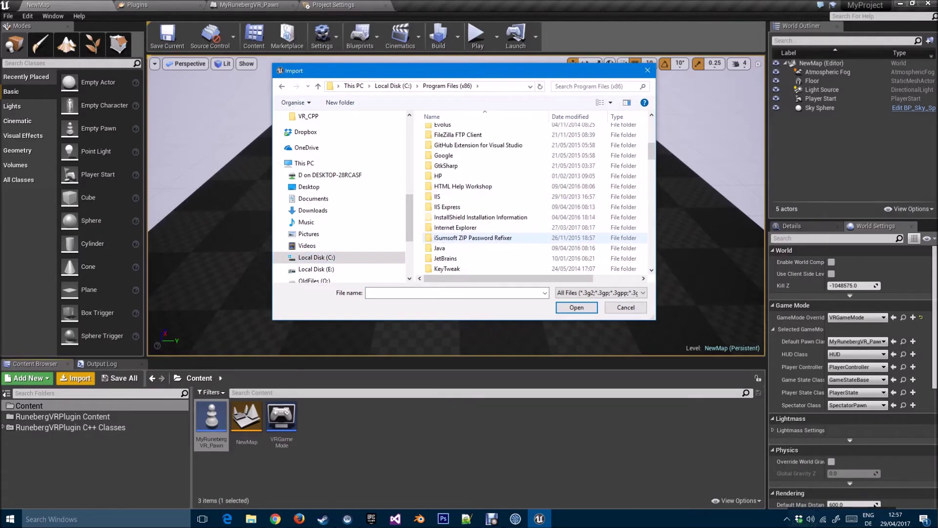
scroll(465, 252, "down", 10)
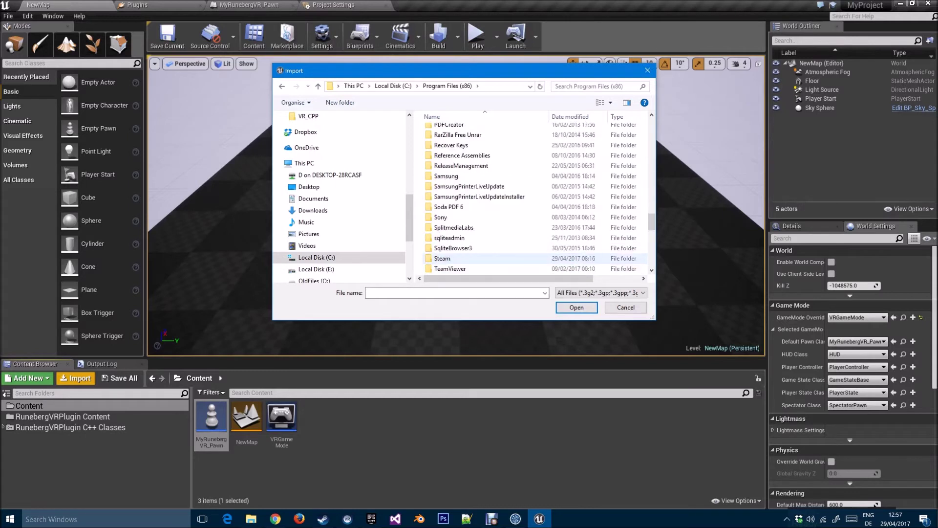
double_click(442, 258)
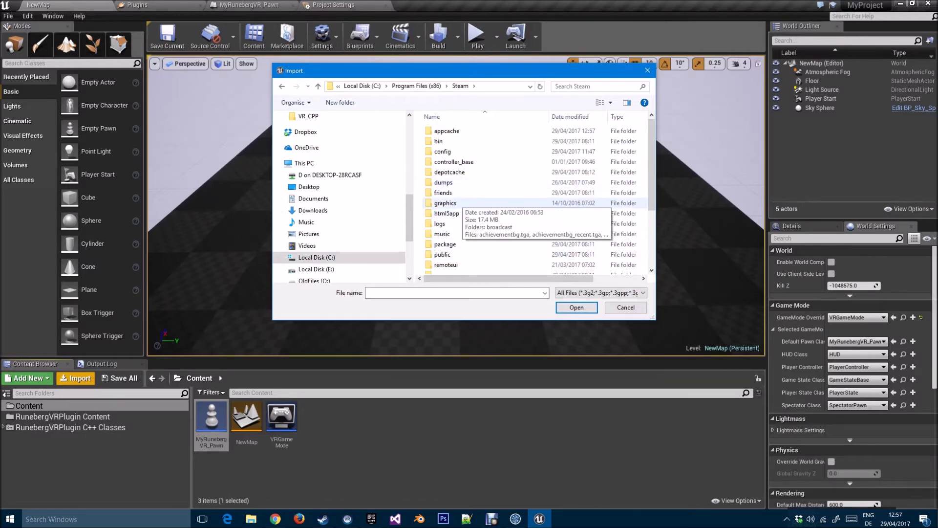
Step: Browse from the Steam folder to steamapps\common\SteamVR\resources\rendermodels for the controller models
scroll(538, 202, "down", 3)
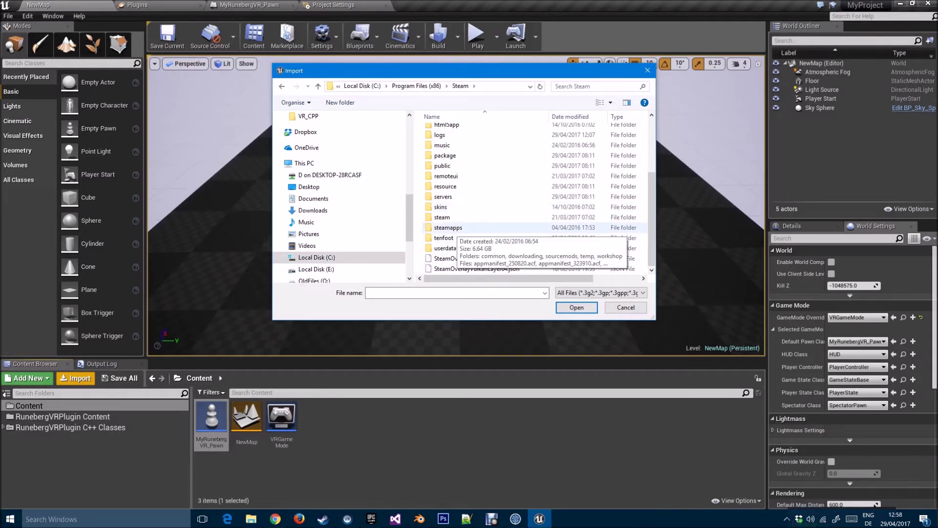
double_click(447, 227)
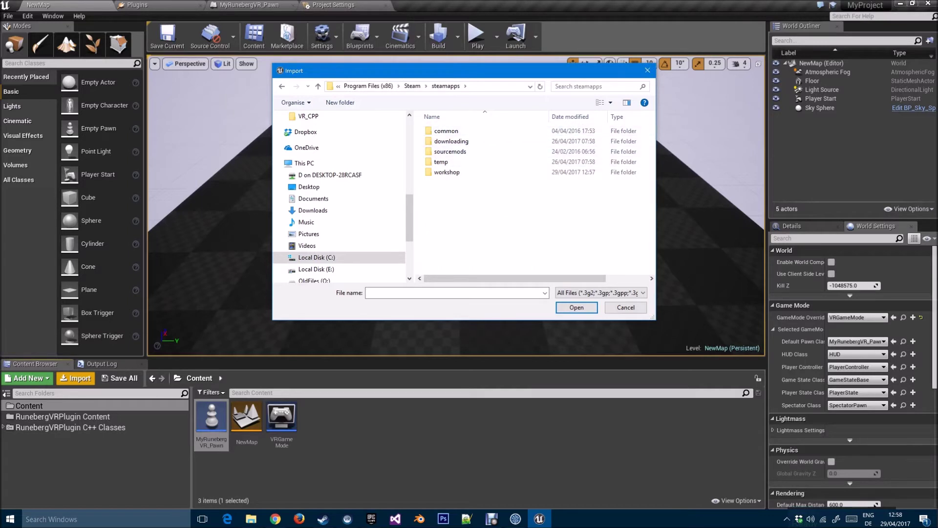
double_click(446, 130)
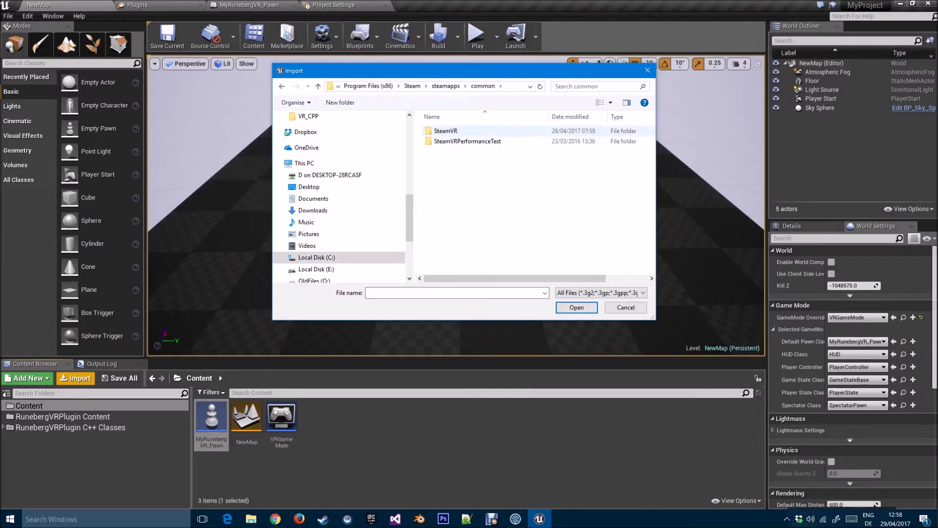
double_click(446, 131)
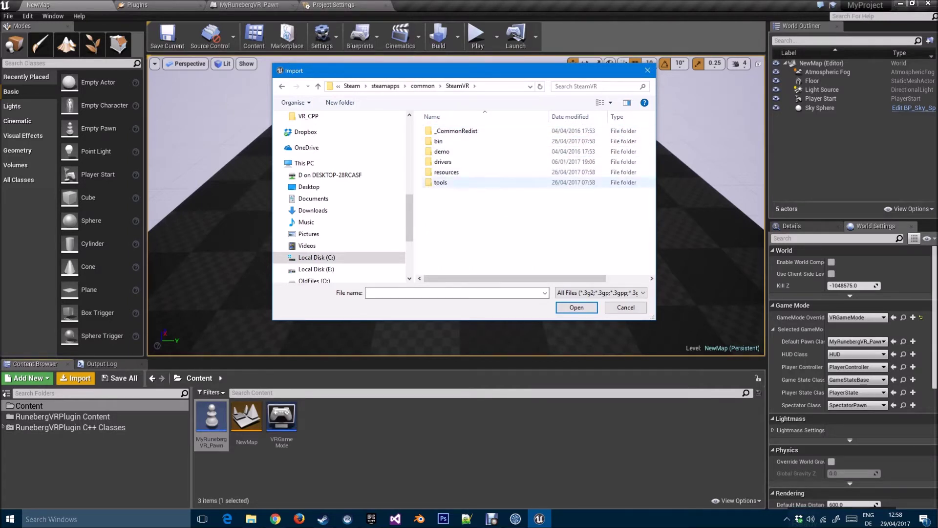
left_click(446, 172)
double_click(447, 172)
scroll(504, 190, "down", 1)
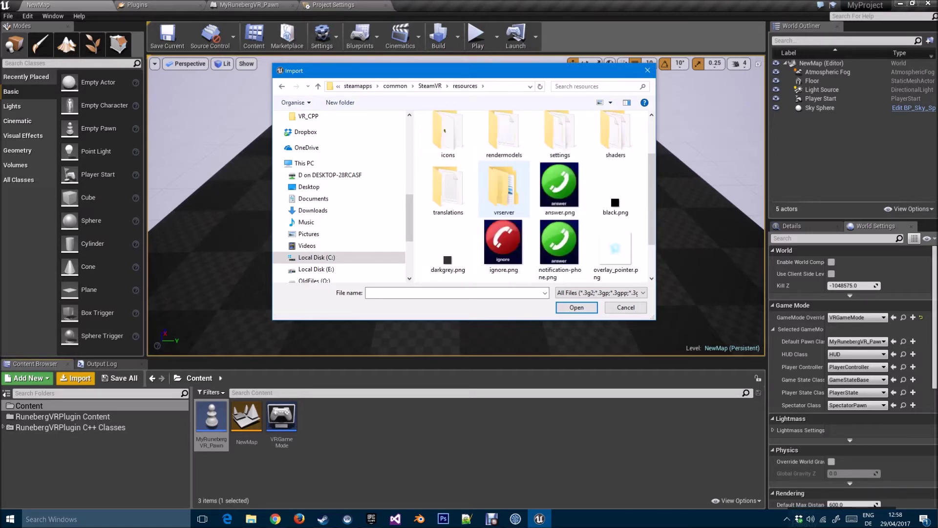
double_click(504, 134)
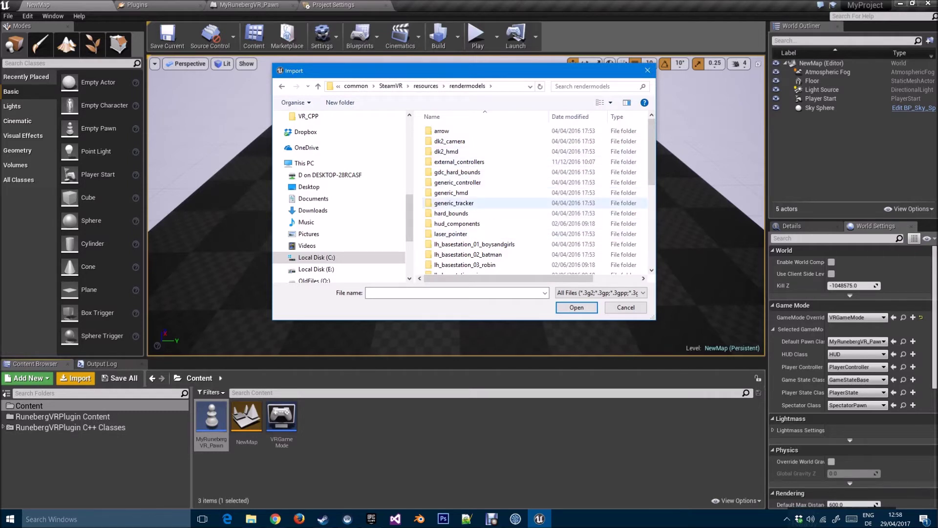
Step: Choose vr_controller_vive_1_5.obj from the vr_controller_vive_1_5 folder as the file to import
scroll(489, 203, "down", 7)
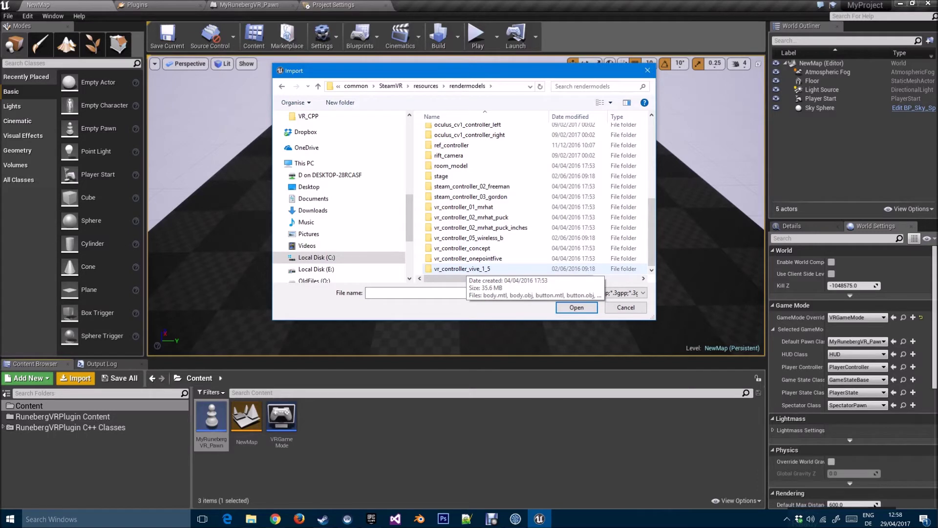
double_click(463, 268)
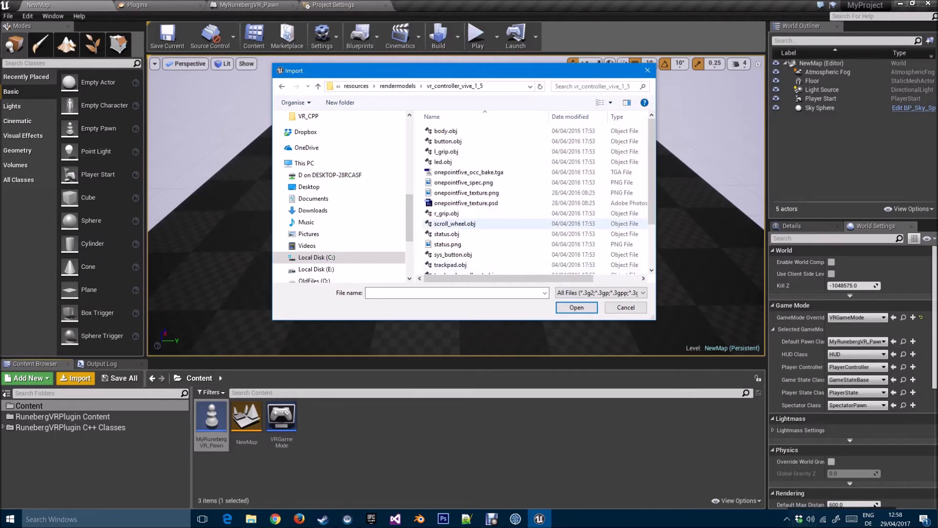
scroll(464, 224, "down", 2)
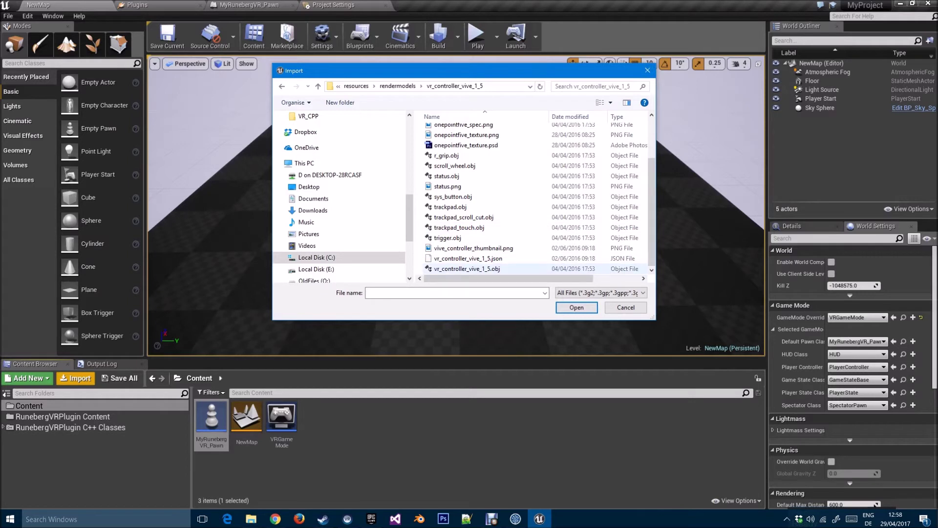
left_click(466, 268)
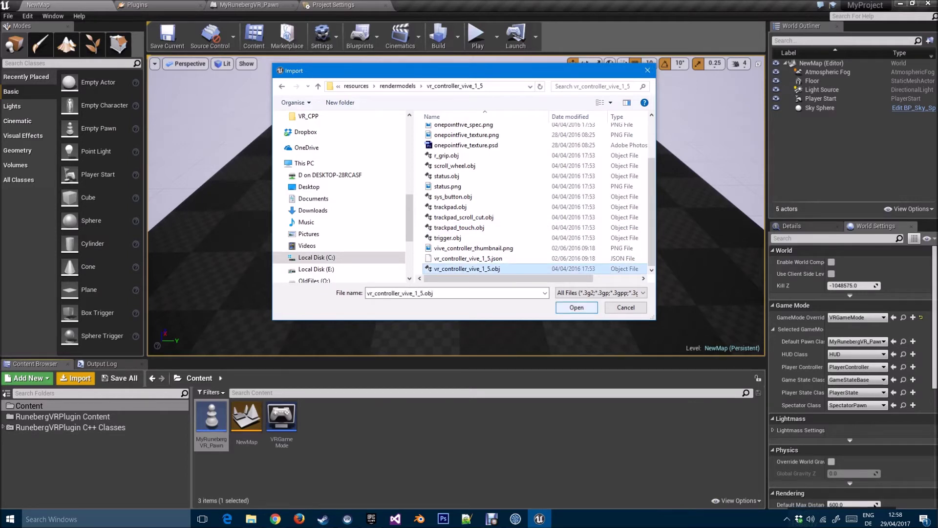
left_click(576, 306)
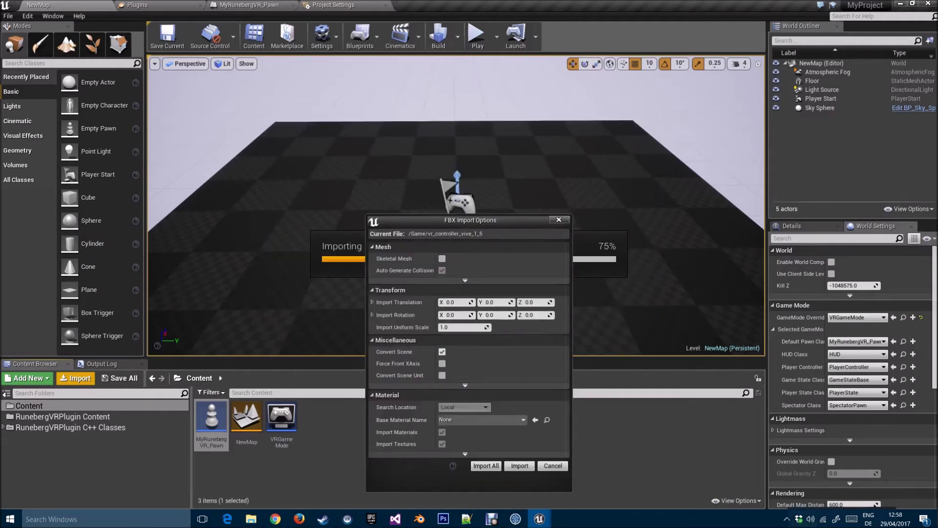
Step: Import the Vive controller mesh with an import uniform scale of 100 and a Z import rotation of 90
left_click(468, 250)
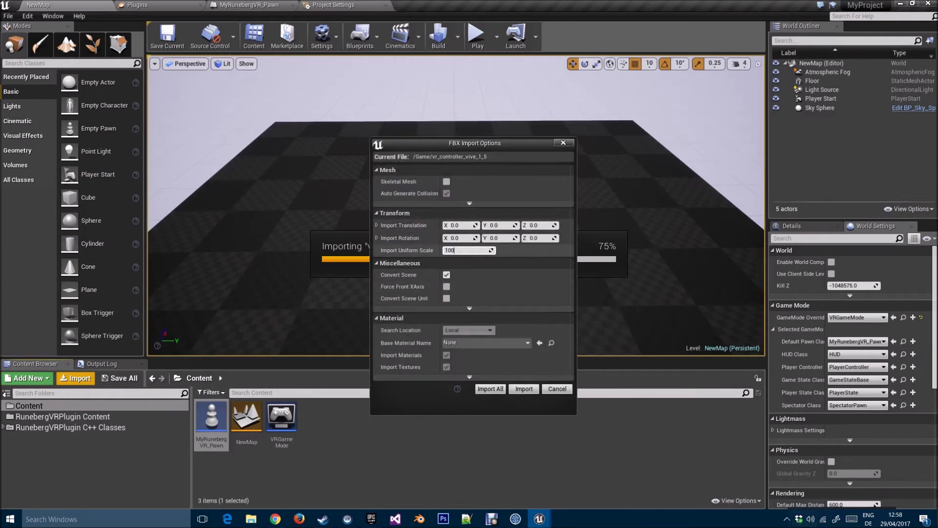
key("Return")
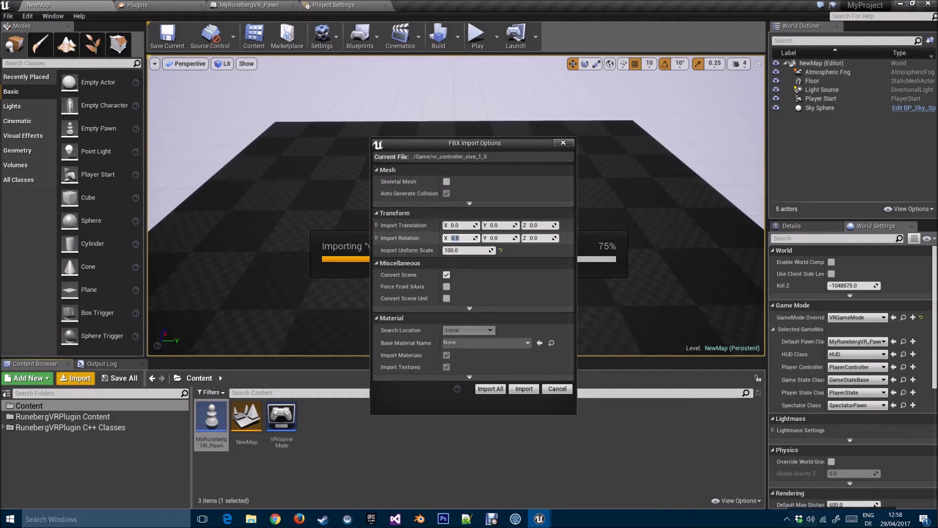
key("Tab")
key("Tab")
type("90")
left_click(524, 388)
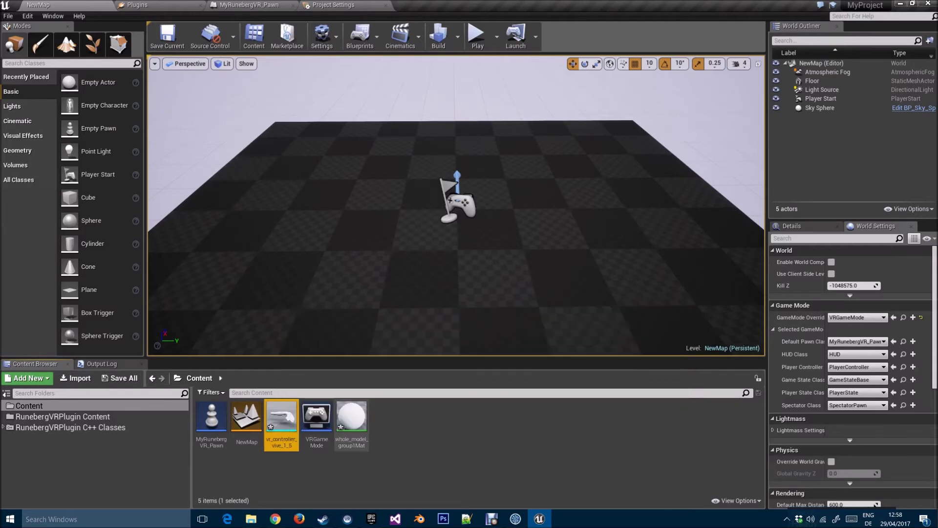
Step: Inspect the imported vr_controller_vive_1_5 mesh in its own editor, close up and from farther away, and close it
double_click(282, 419)
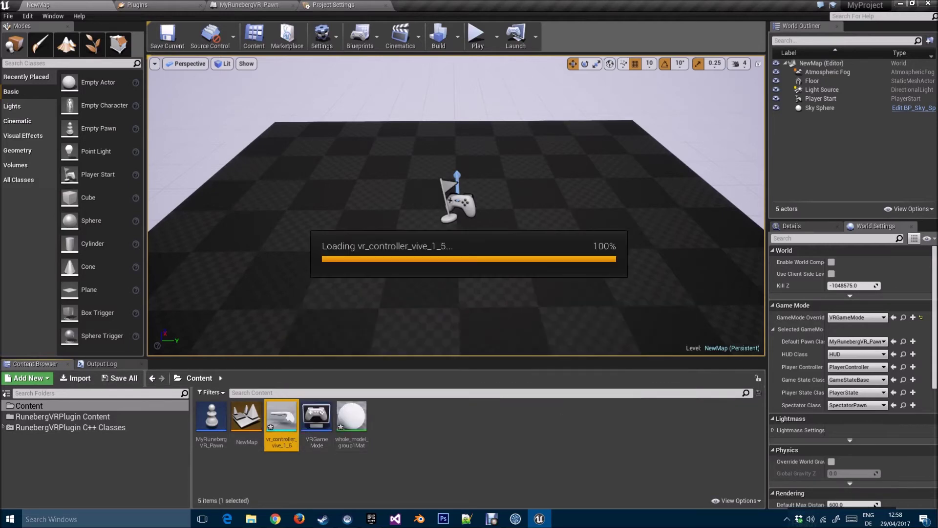
scroll(351, 282, "up", 5)
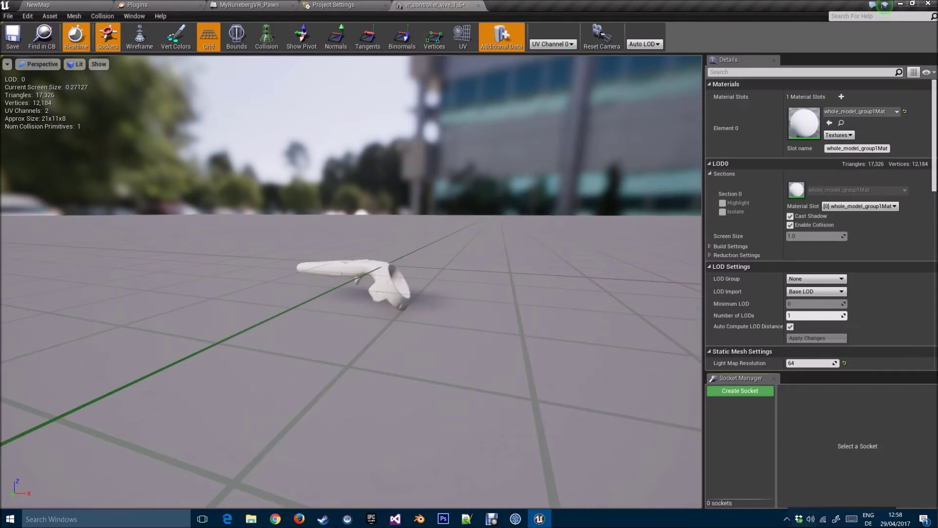
scroll(351, 281, "down", 4)
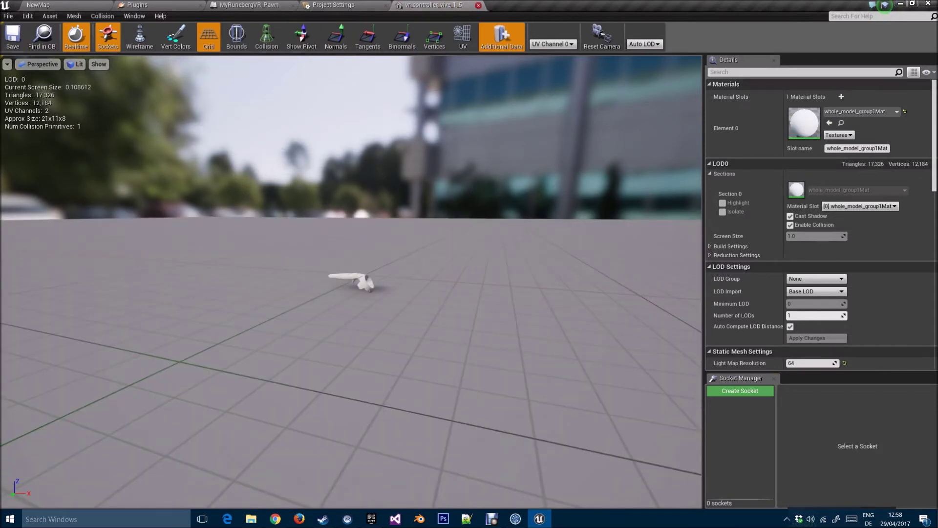
left_click(478, 5)
Step: In the MyRunebergVR_Pawn blueprint, assign the vr_controller_vive_1_5 mesh to the StaticMesh_L component
left_click(249, 5)
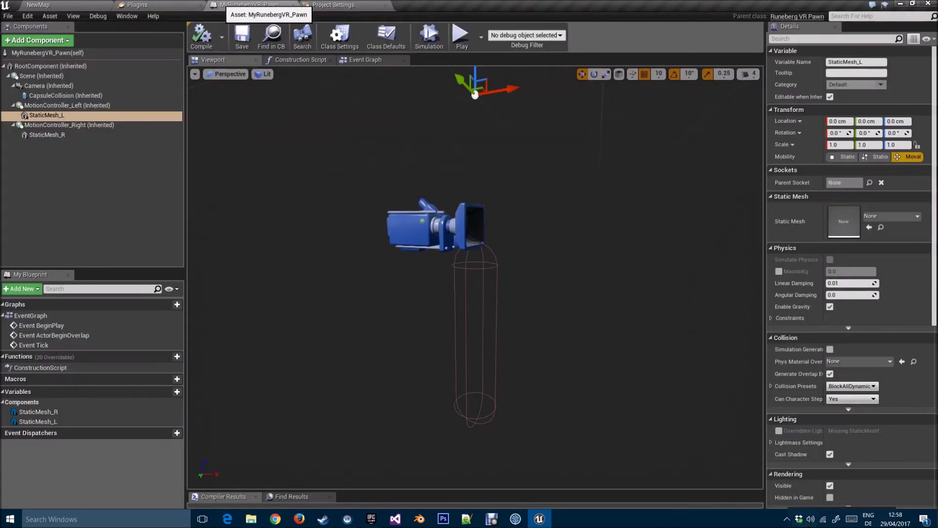
left_click(137, 5)
left_click(249, 4)
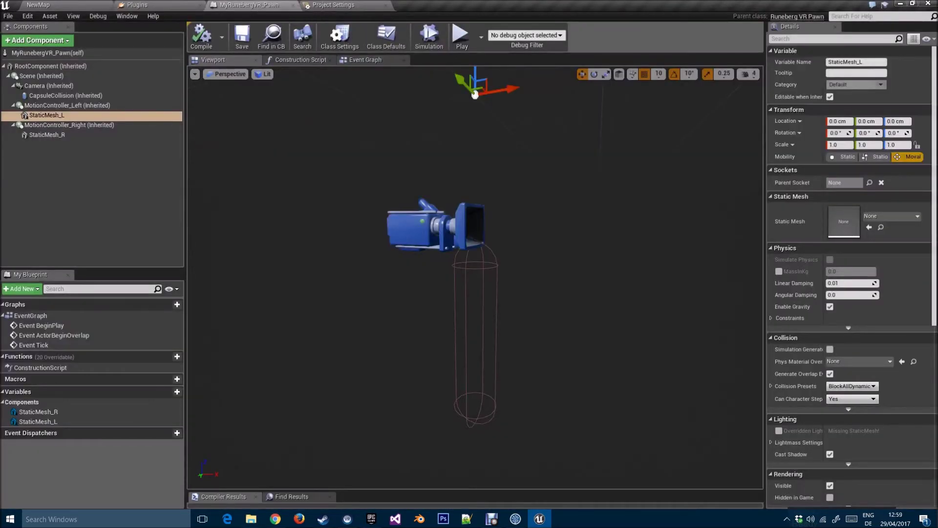
left_click(44, 115)
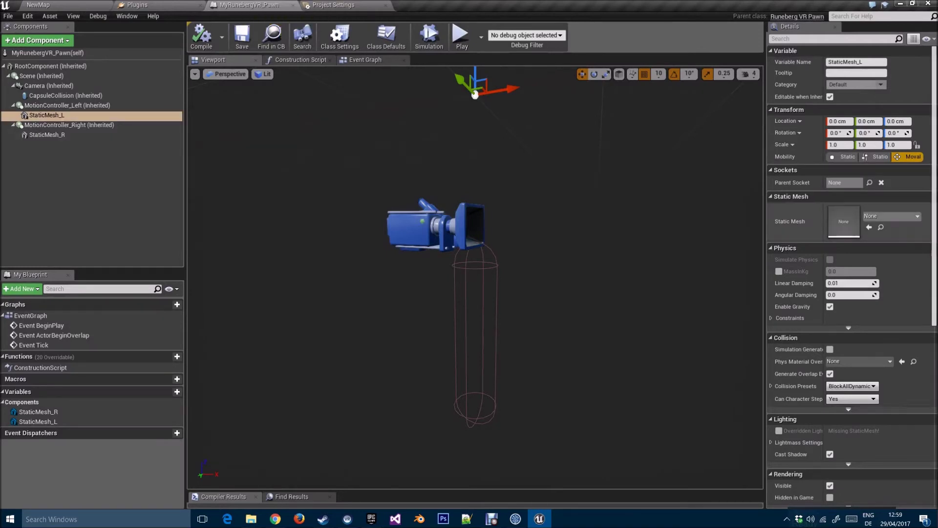
left_click(892, 216)
left_click(831, 293)
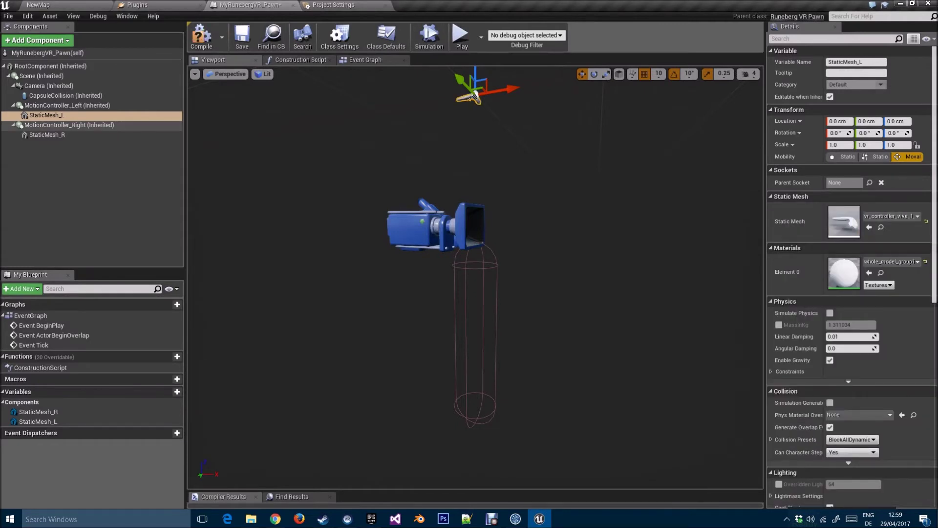
Step: Assign the vr_controller_vive_1_5 mesh to the StaticMesh_R component, check the controller's placement, and compile the pawn blueprint
left_click(47, 135)
left_click(891, 216)
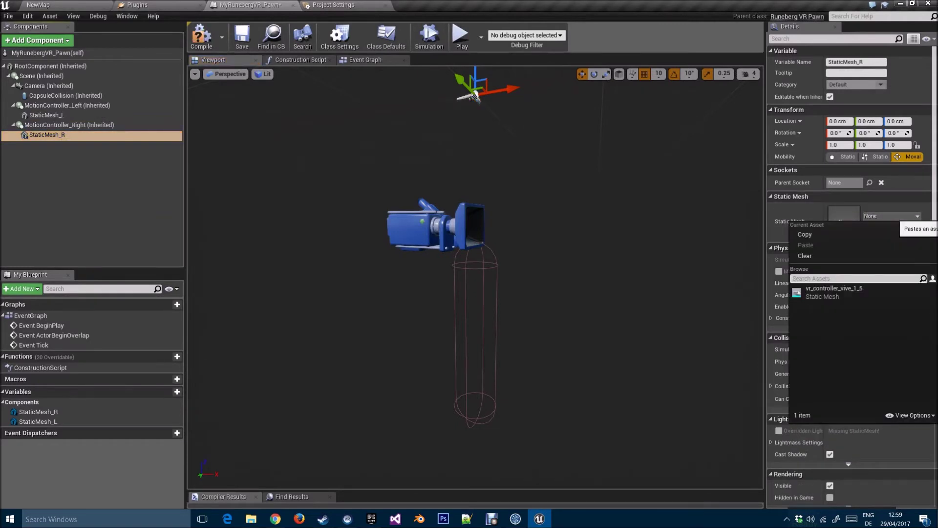
left_click(830, 293)
middle_click_drag(473, 97, 496, 194)
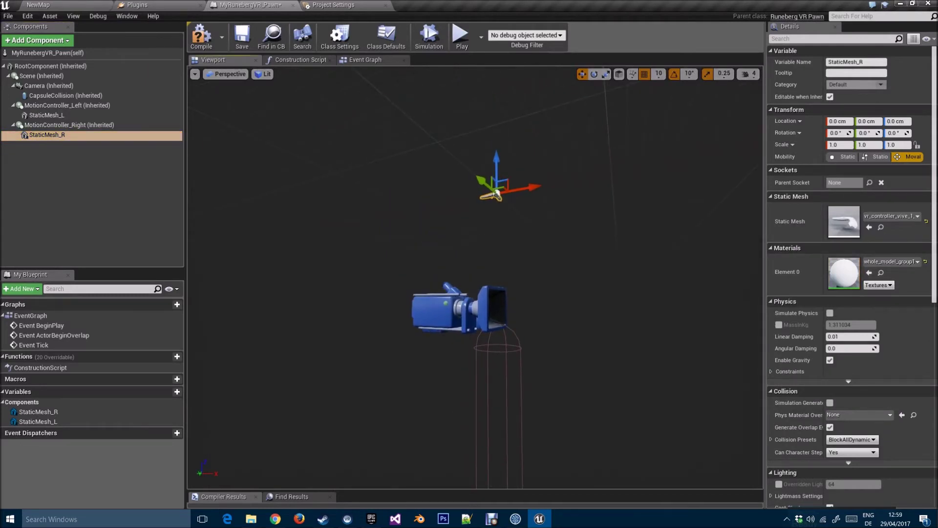
scroll(496, 194, "up", 5)
scroll(496, 194, "down", 5)
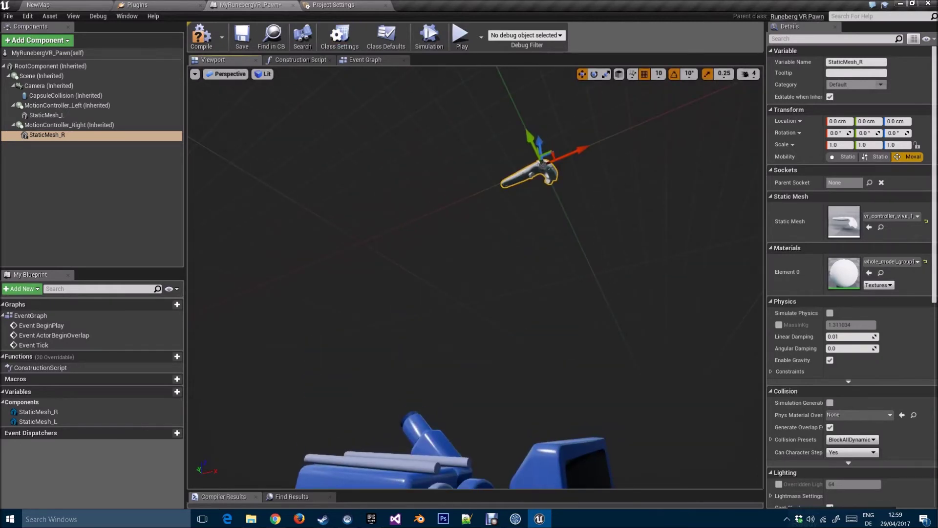
left_click(201, 34)
Step: Test-play NewMap in the level editor viewport, stop it, and run the level with another play mode
left_click(98, 6)
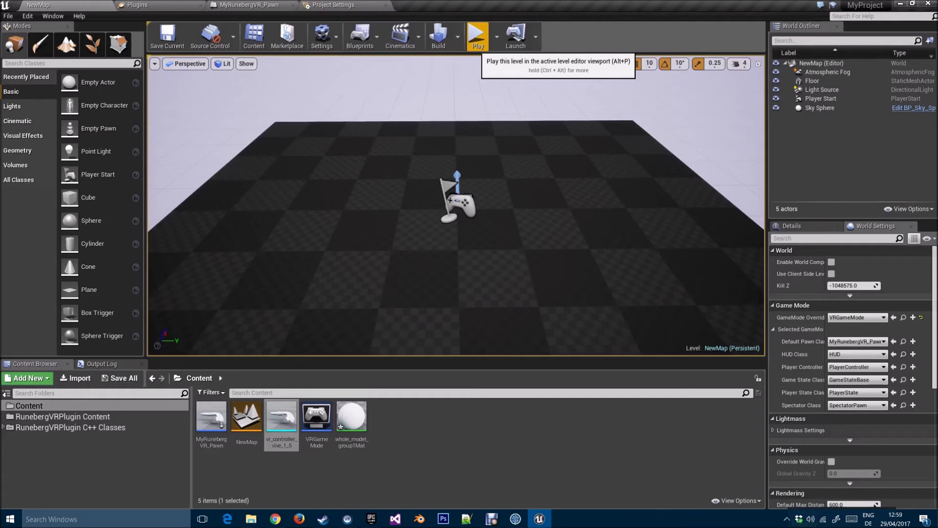
left_click(477, 35)
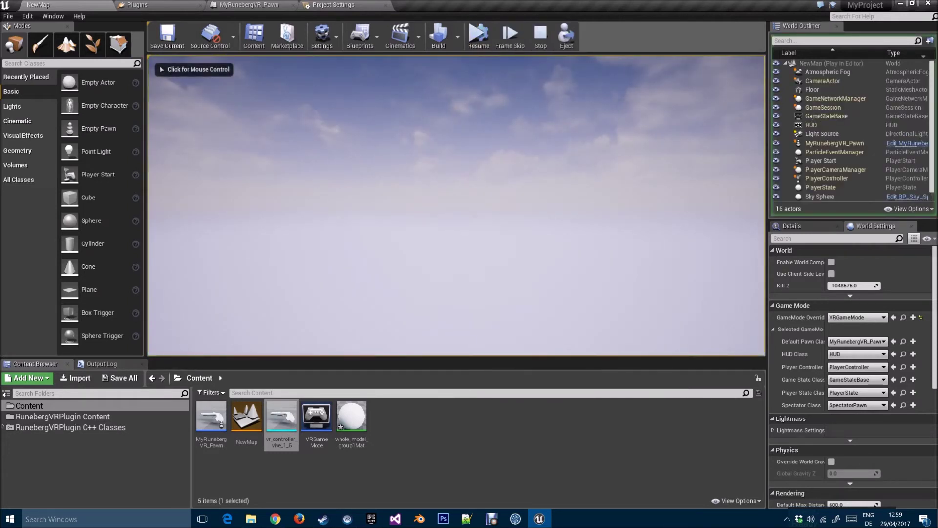
left_click(540, 35)
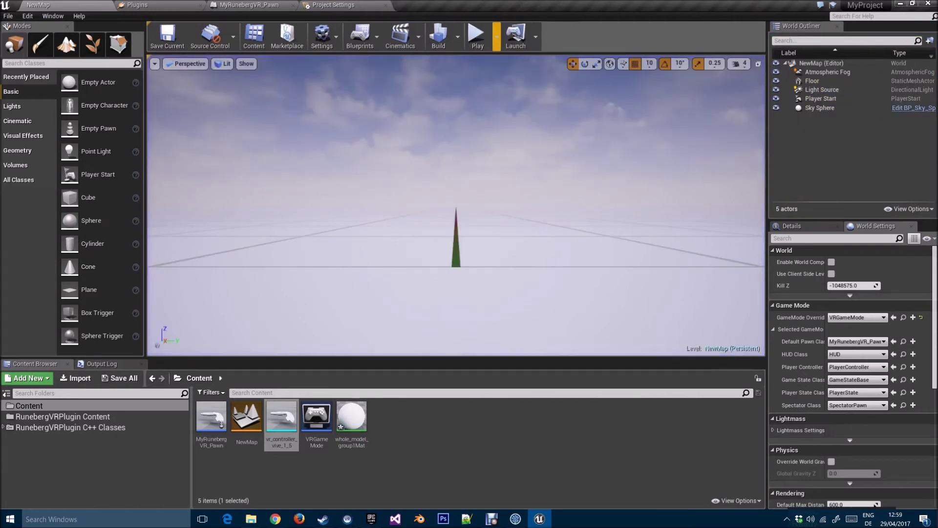
left_click(497, 36)
left_click(586, 96)
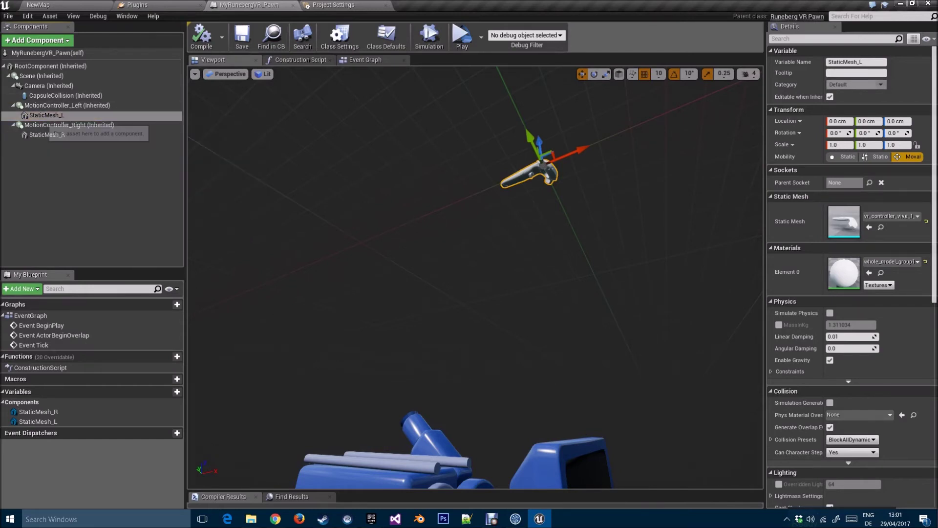
left_click(47, 115)
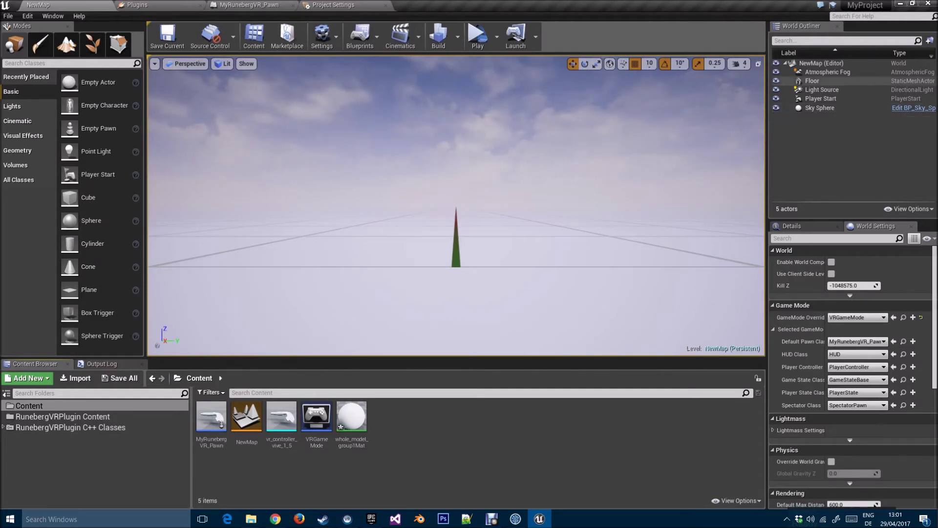
Step: Close MyProject, saving the whole_model_group1Mat material, and open SunTemple.uproject from E:\Unreal Projects\SunTemple in File Explorer
left_click(928, 3)
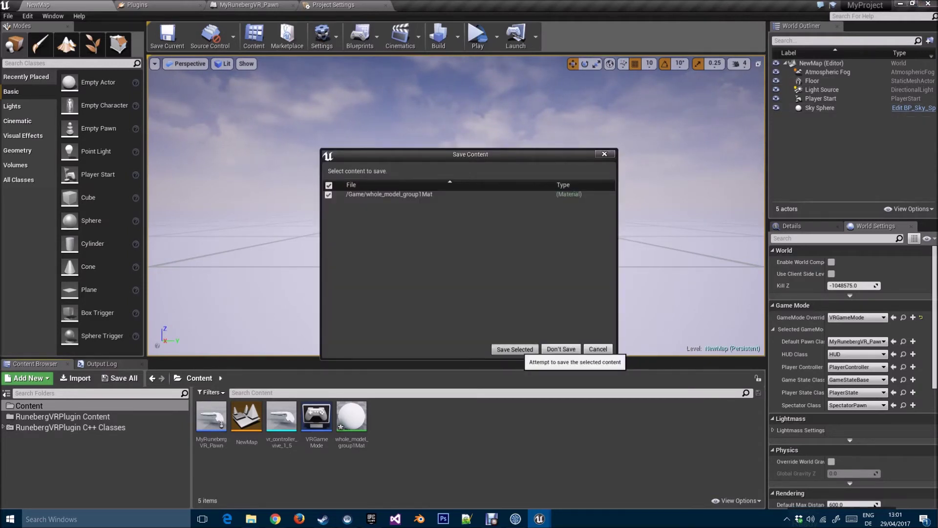
left_click(526, 349)
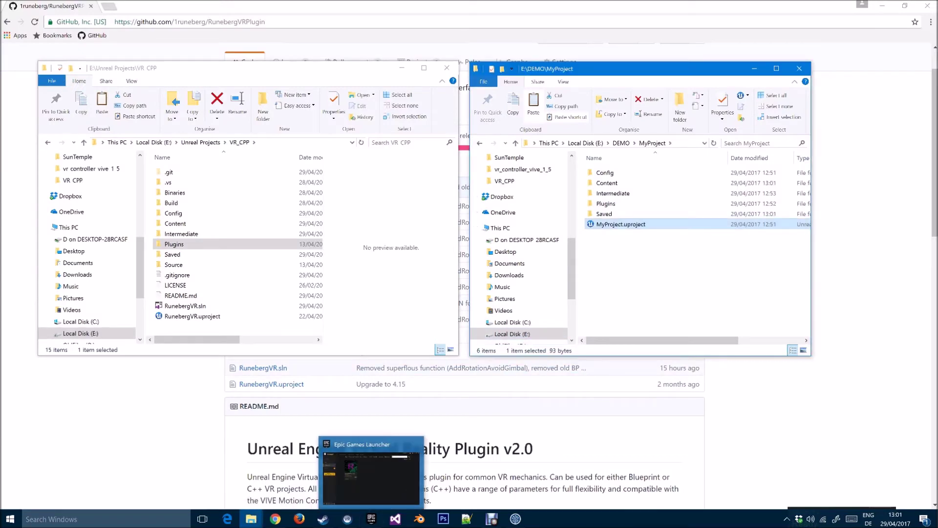
left_click(250, 519)
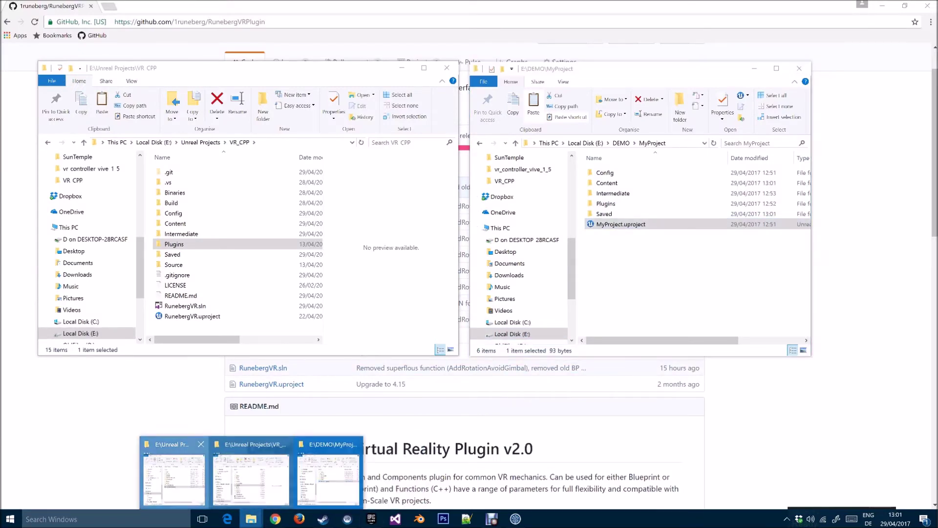
left_click(174, 472)
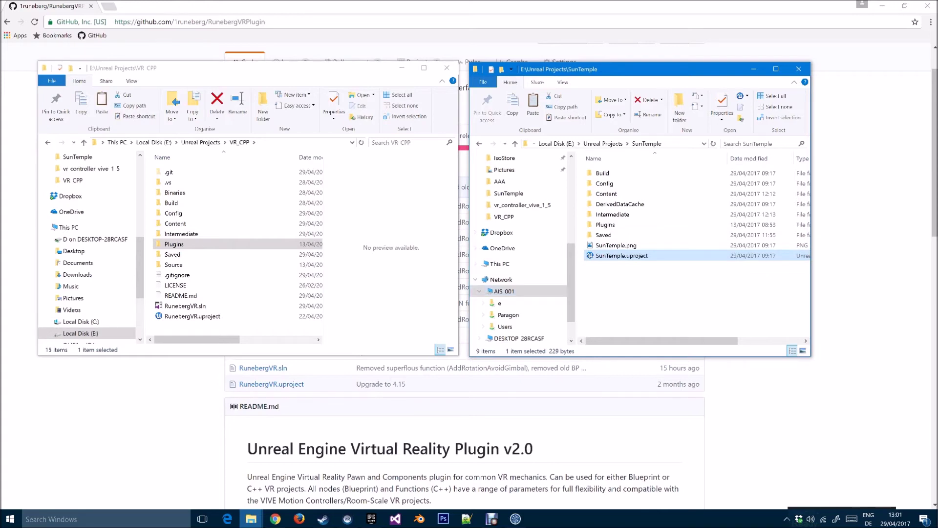
double_click(621, 255)
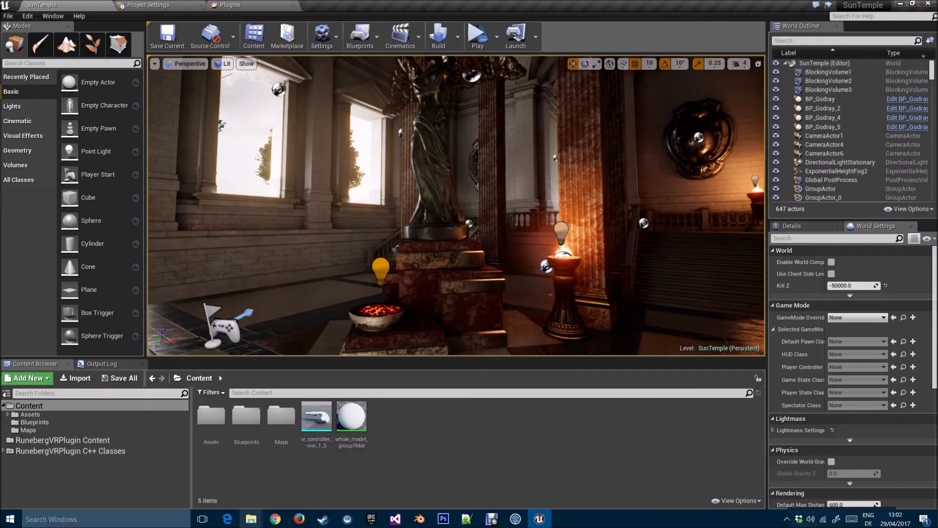
Step: Create a Blueprint class with Game Mode Base as its parent in the Content folder and name it VRGameMode
mouse_move(317, 418)
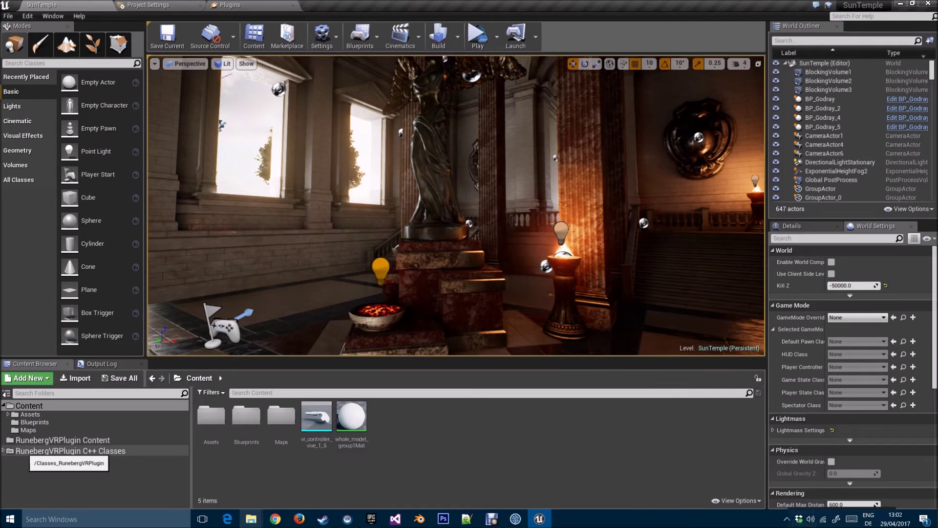
left_click(30, 377)
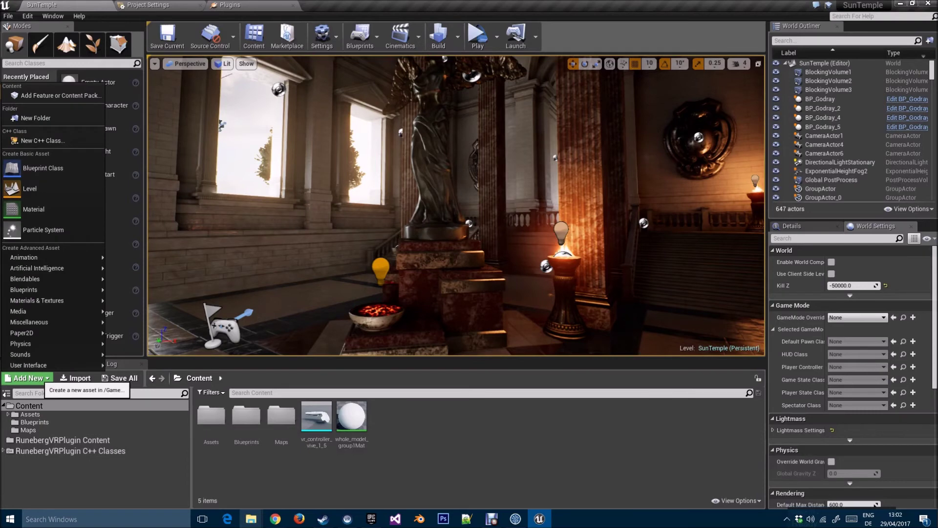
left_click(43, 168)
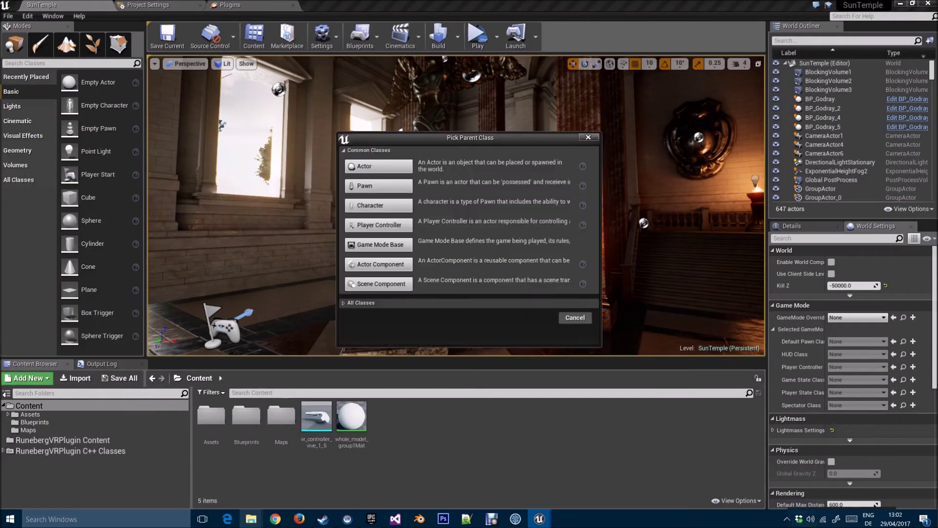
left_click(379, 244)
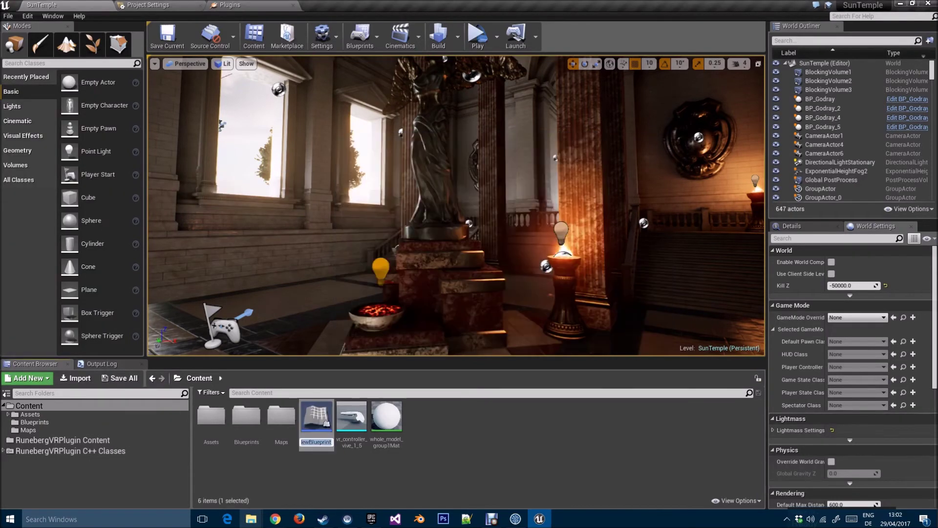
type("GameMode")
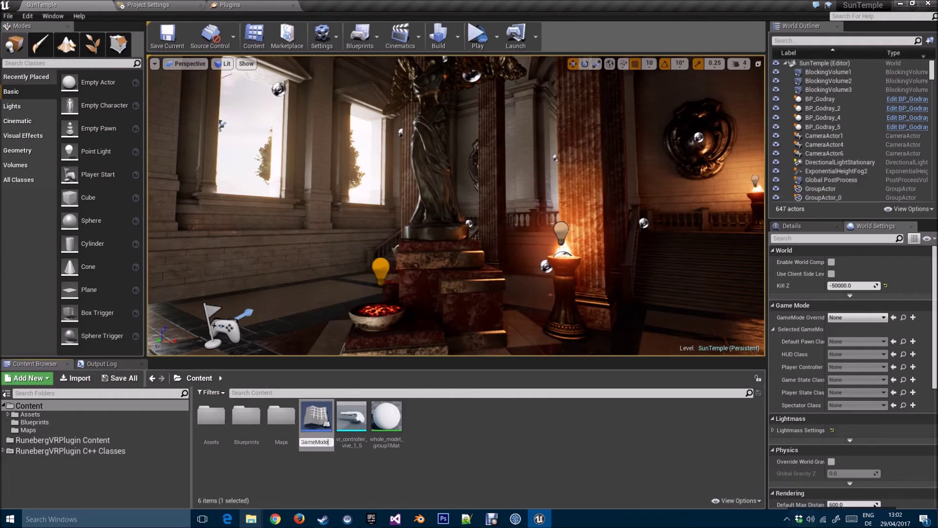
key("Return")
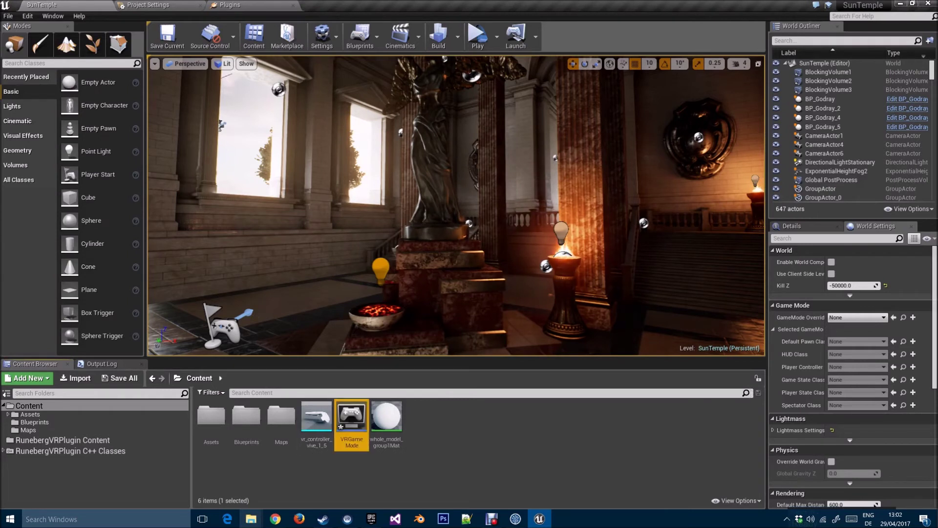
Step: Create a Blueprint class named MyRunebergVR_Pawn in Content, based on RunebergVR_Pawn from the RunebergVRPlugin C++ classes' Public folder
left_click(3, 451)
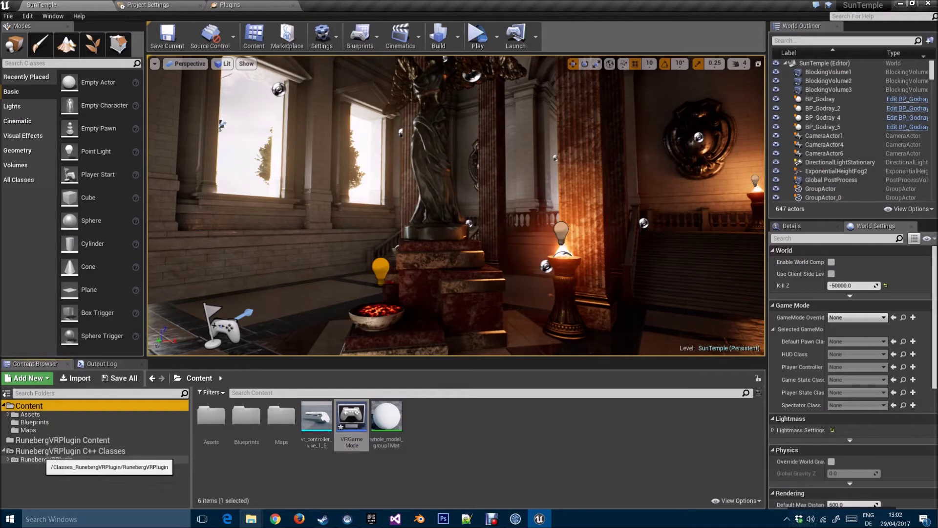
left_click(44, 459)
double_click(29, 461)
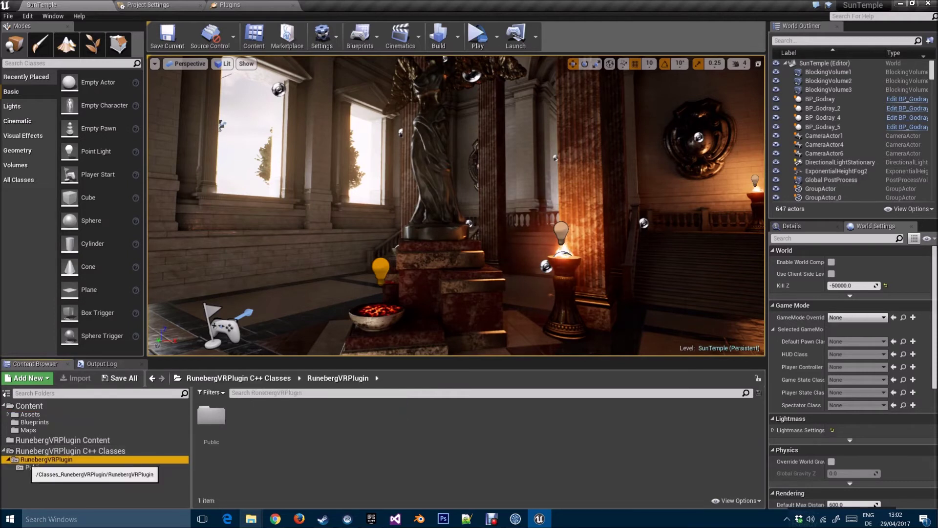
left_click(32, 468)
left_click(352, 417)
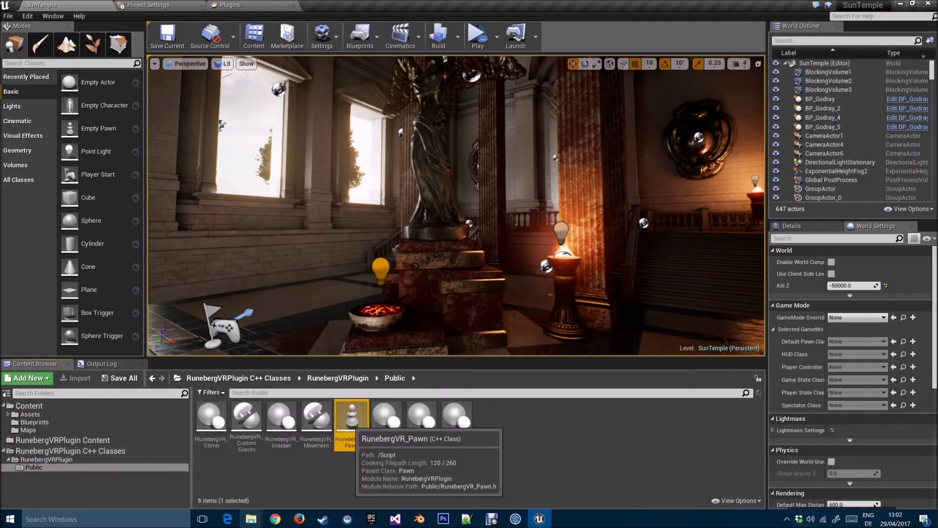
right_click(352, 418)
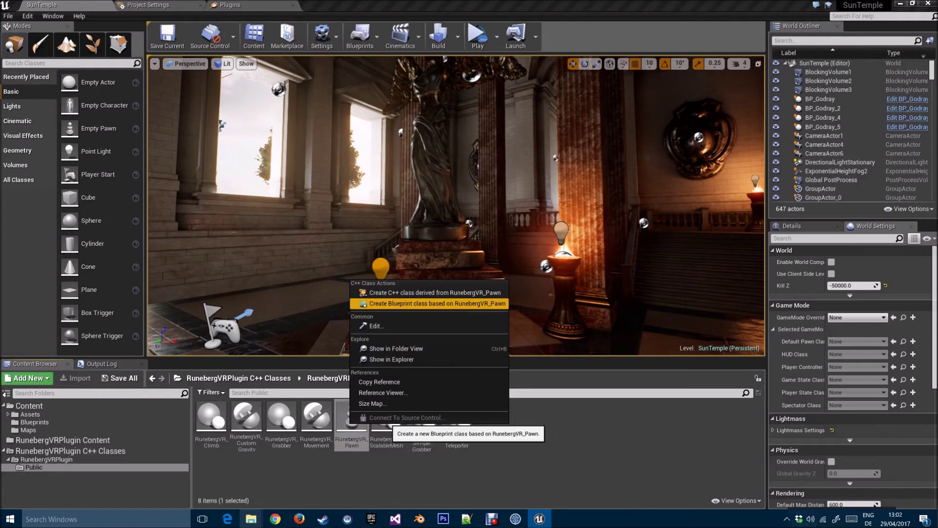
left_click(435, 303)
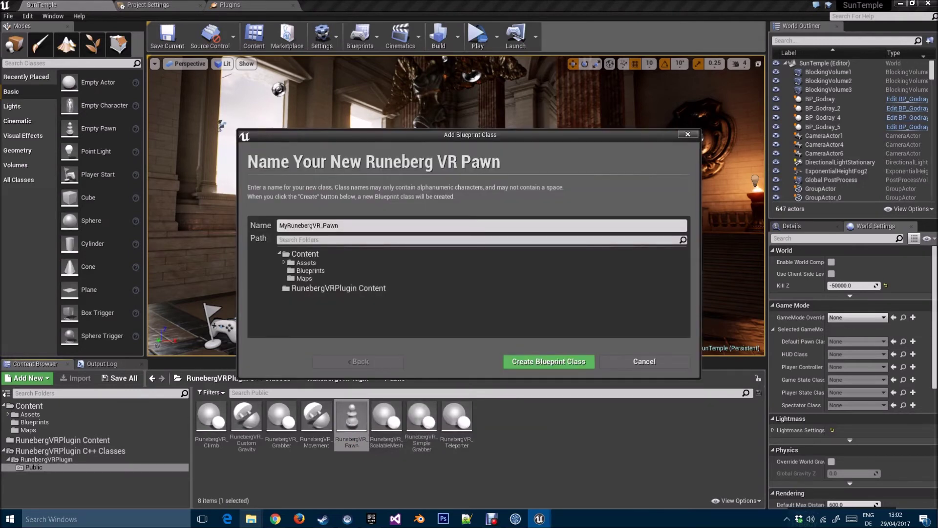
left_click(549, 361)
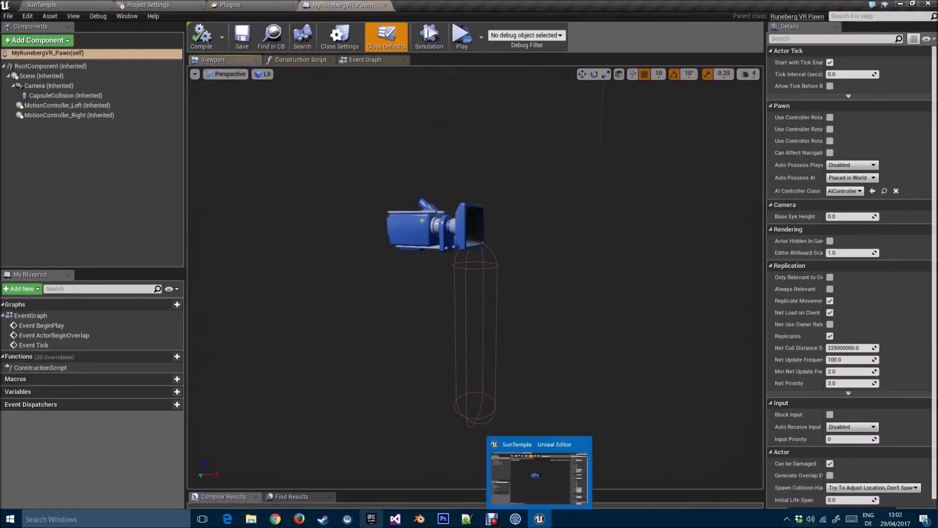
Step: Open VRGameMode, set its Default Pawn Class to MyRunebergVR_Pawn, and compile, save and close the Blueprint
mouse_move(372, 519)
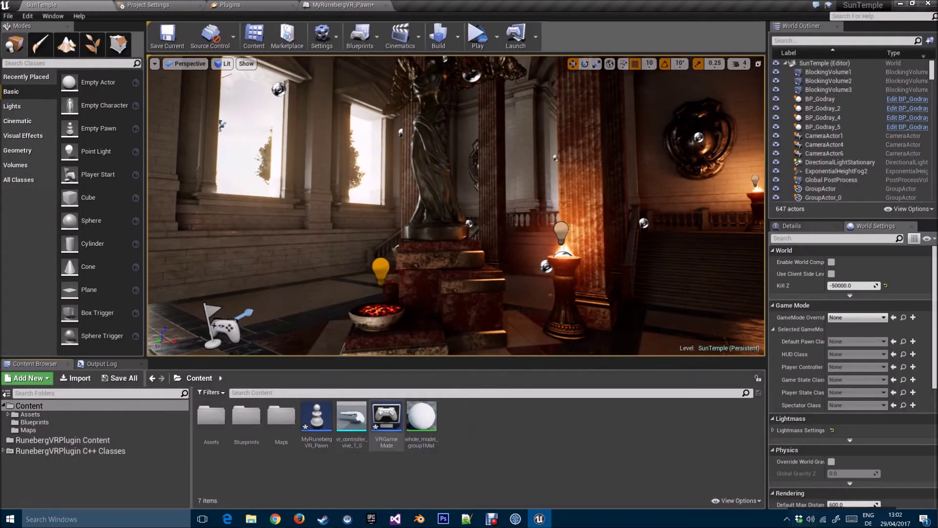
double_click(386, 416)
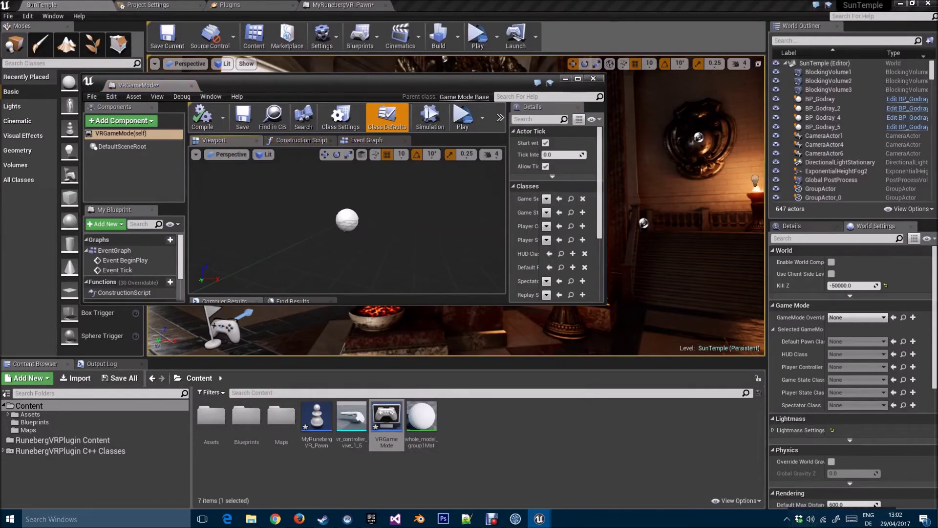
left_click(577, 78)
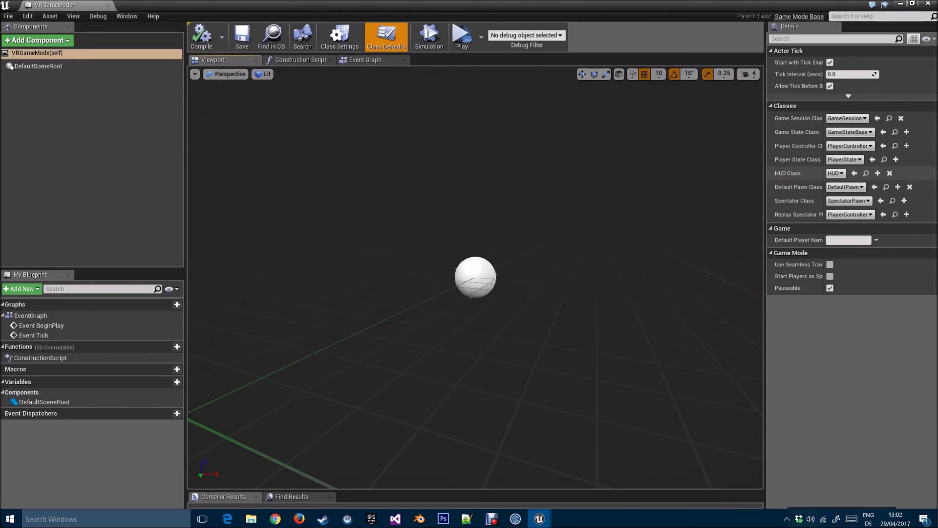
left_click(846, 187)
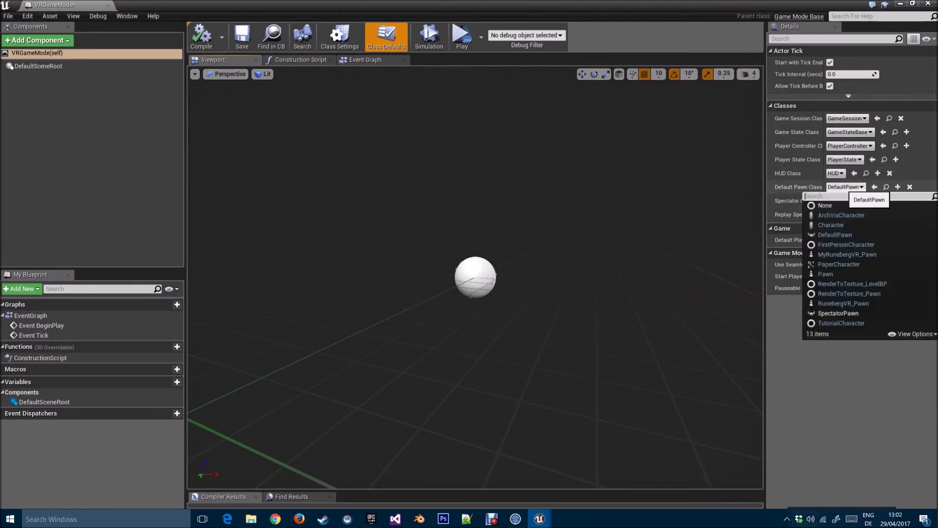
left_click(847, 254)
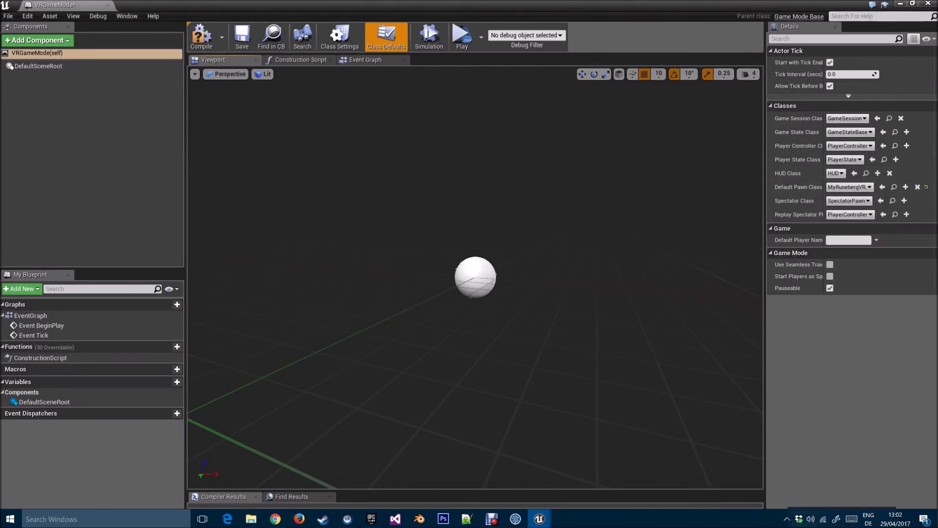
left_click(201, 37)
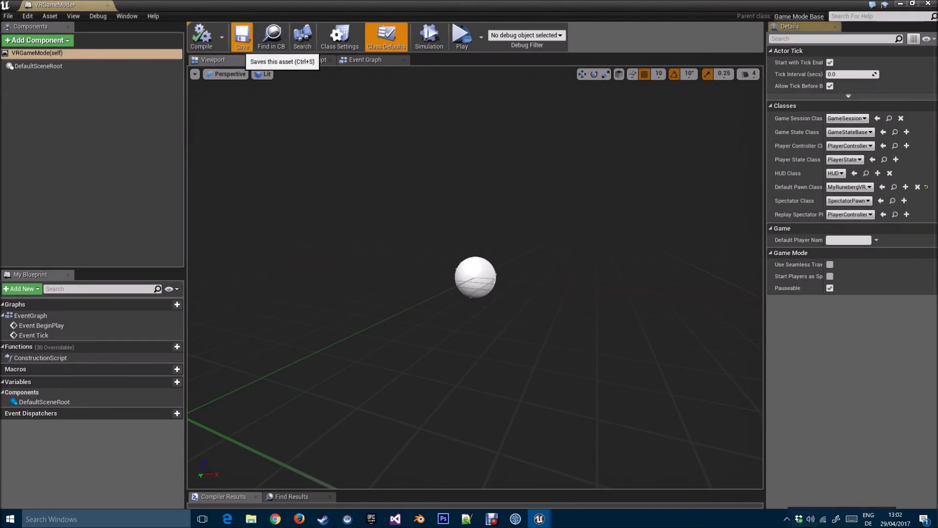
left_click(241, 37)
left_click(928, 3)
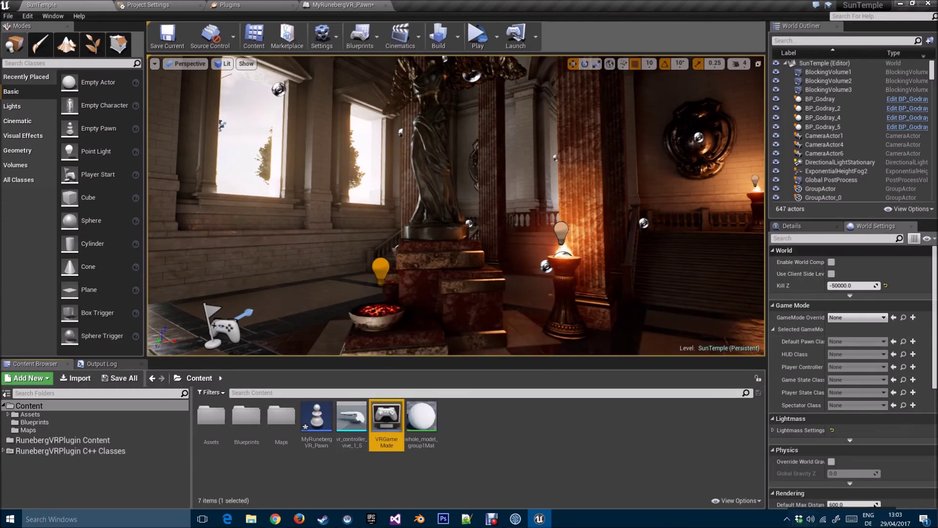
Step: Set the SunTemple level's GameMode Override to VRGameMode in the World Settings and save the level
left_click(857, 317)
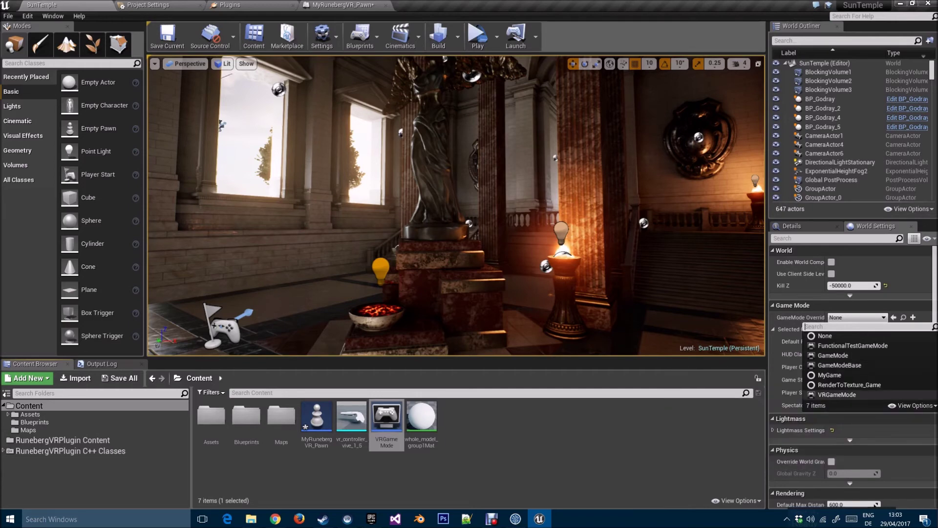
scroll(850, 386, "down", 1)
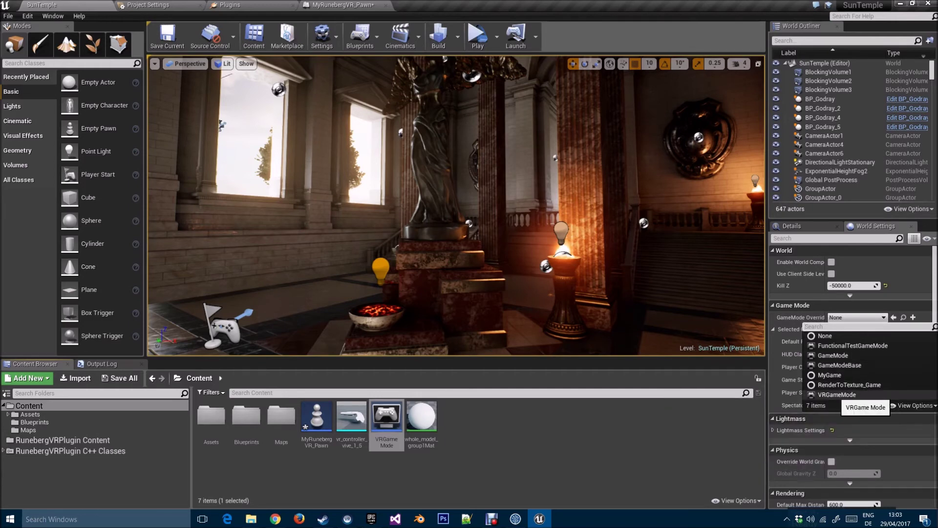
left_click(841, 394)
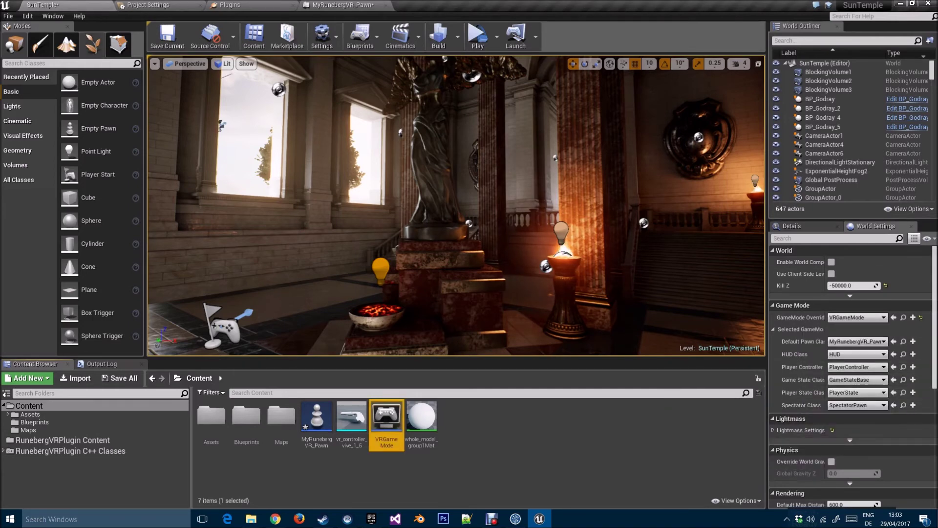
left_click(169, 42)
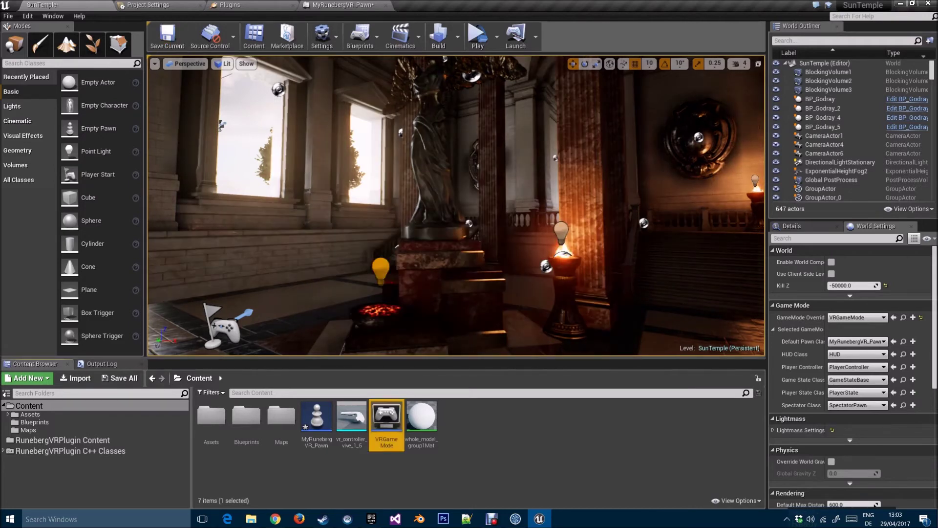
Step: In the MyRunebergVR_Pawn Blueprint, add a Static Mesh component under MotionController_Left and name it StaticMesh_L
left_click(362, 6)
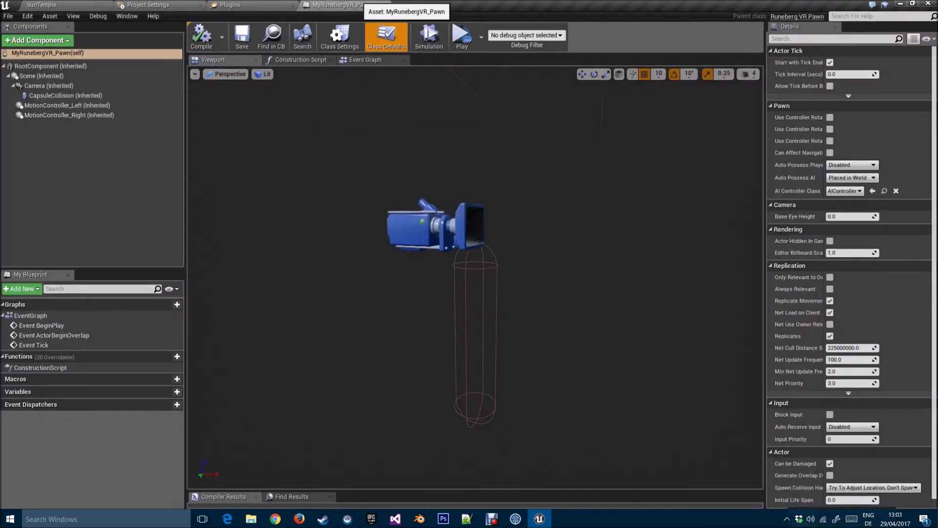
left_click(66, 105)
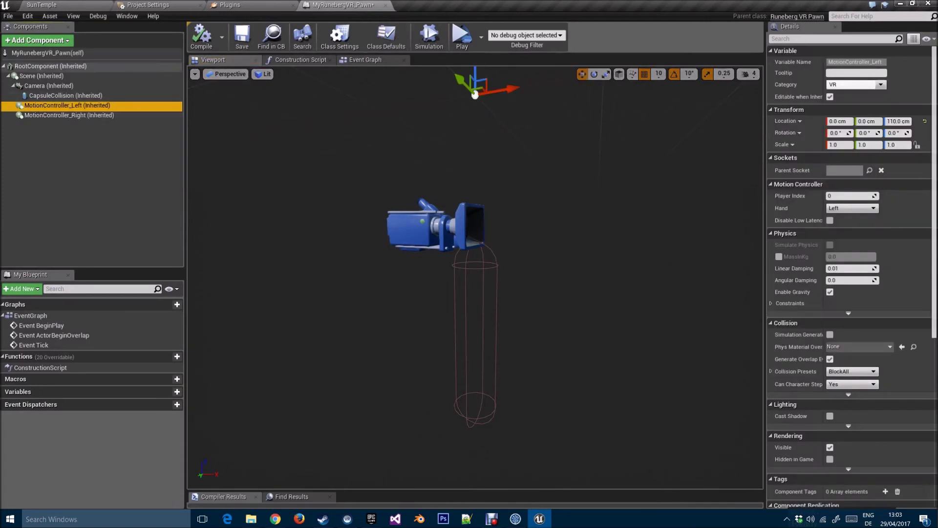
left_click(38, 40)
type("static")
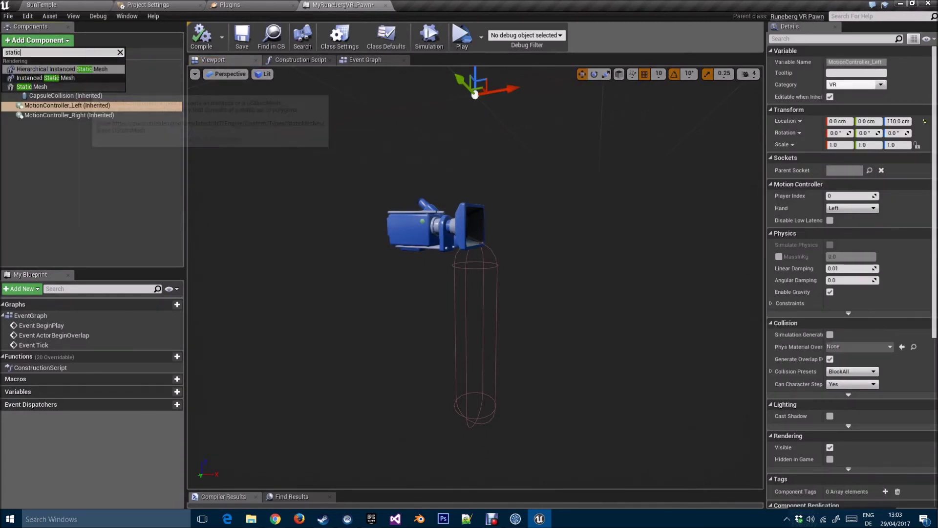
left_click(32, 87)
key("Return")
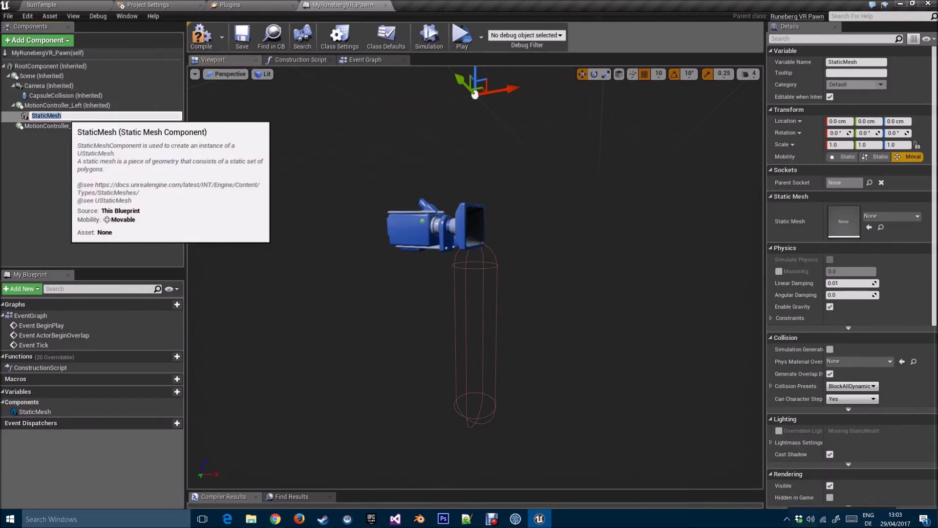
type("_L")
key("Return")
Step: Add a second Static Mesh component, parent it to MotionController_Right, name it StaticMesh_R, and save the pawn
left_click(68, 125)
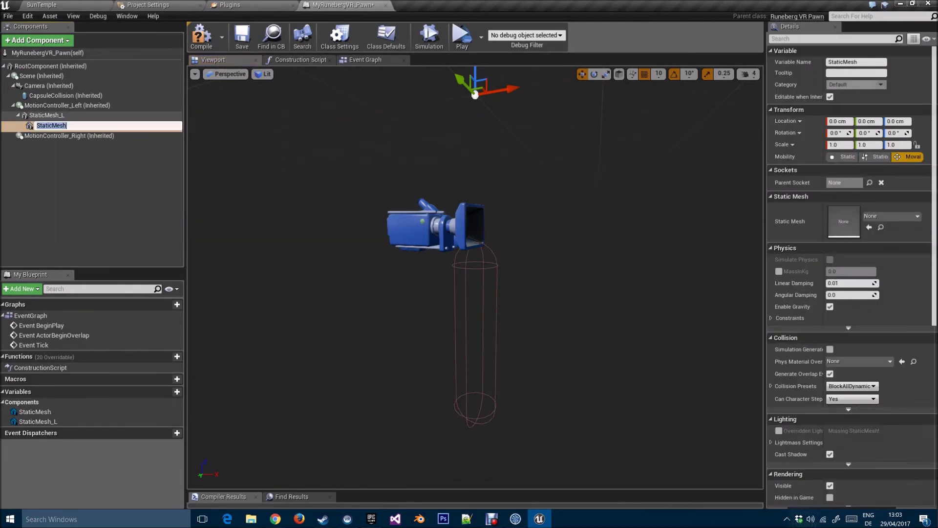
key("Return")
left_click_drag(30, 125, 59, 133)
key("F2")
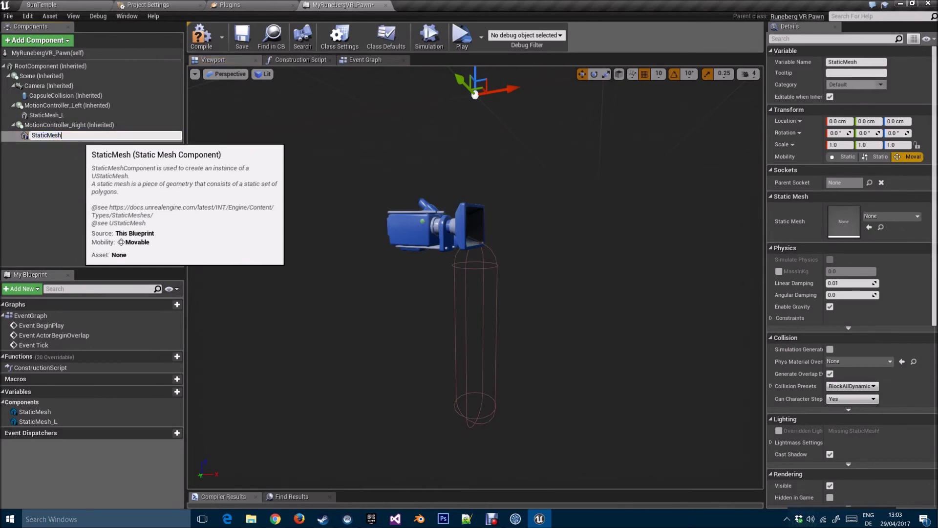
type("_R")
key("Return")
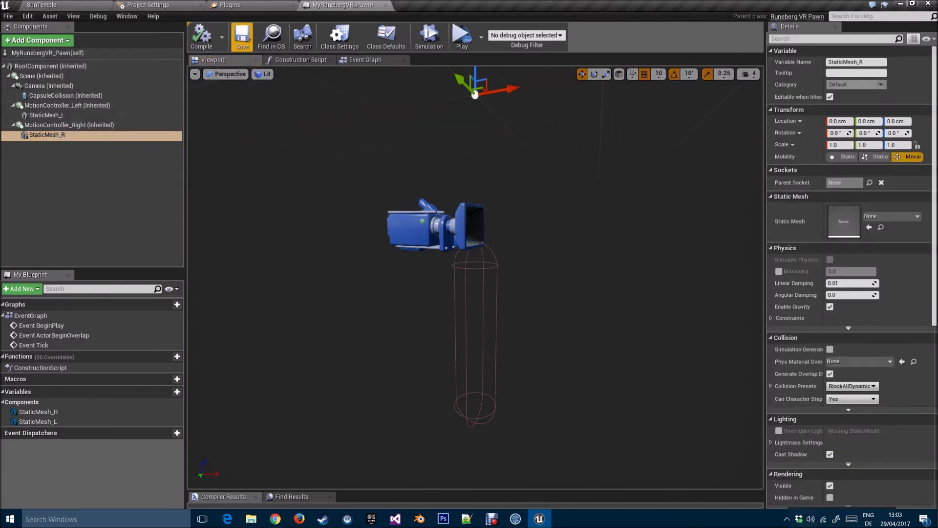
left_click(47, 135)
Step: Assign the vr_controller_vive_1_5 mesh to both StaticMesh_L and StaticMesh_R, and compile the pawn
left_click(44, 115)
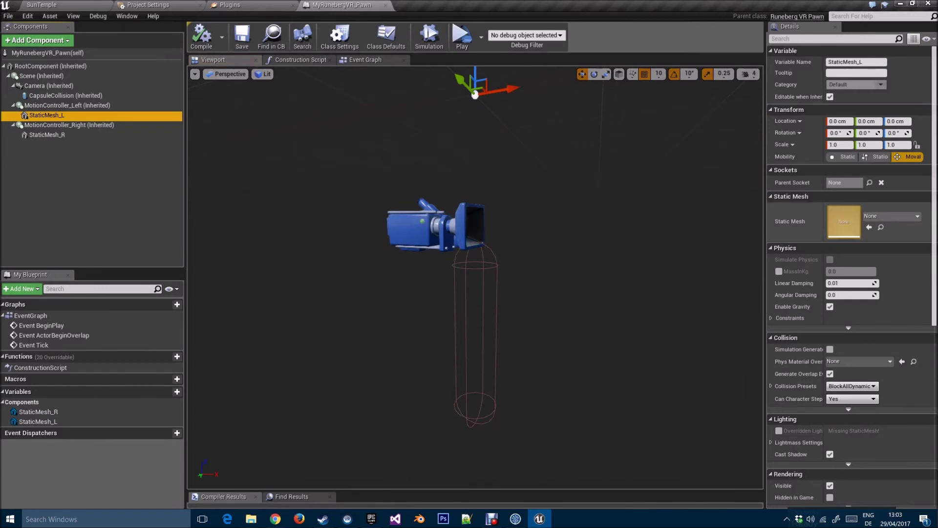
left_click(893, 216)
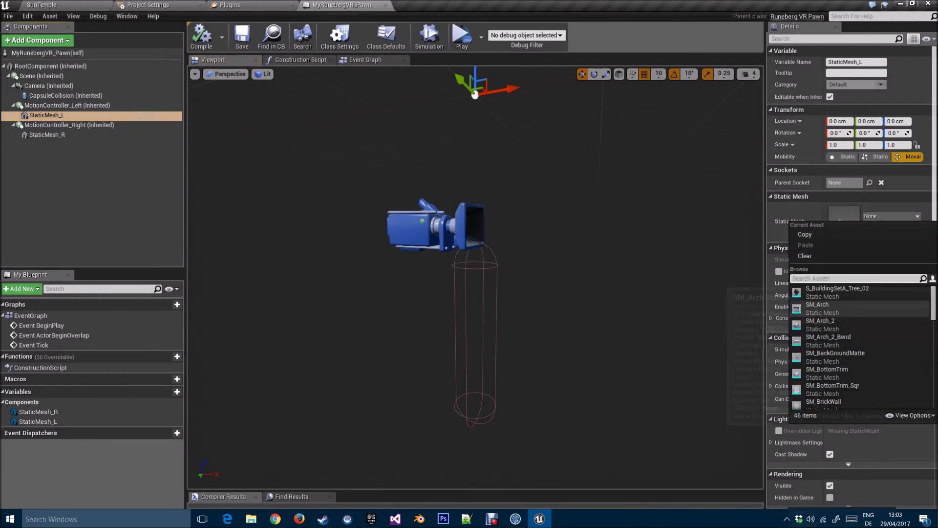
type("vr")
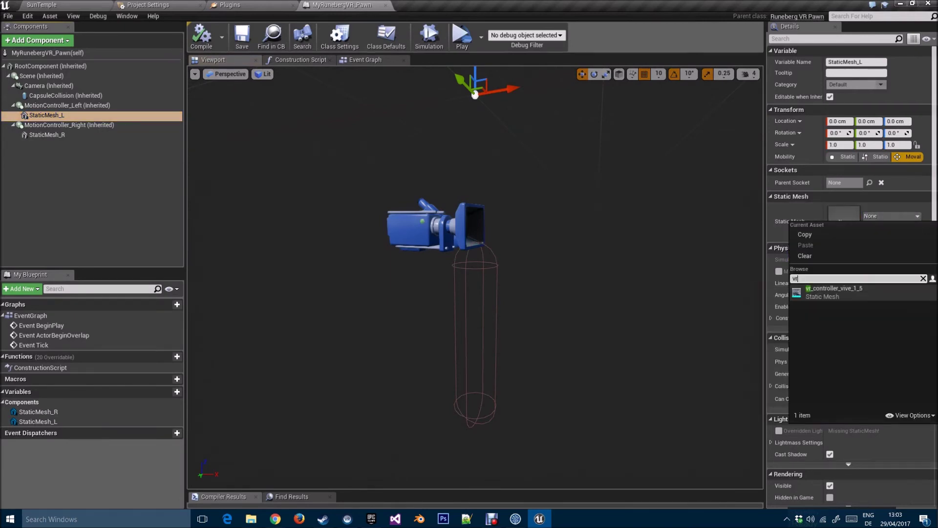
key("Return")
left_click(45, 135)
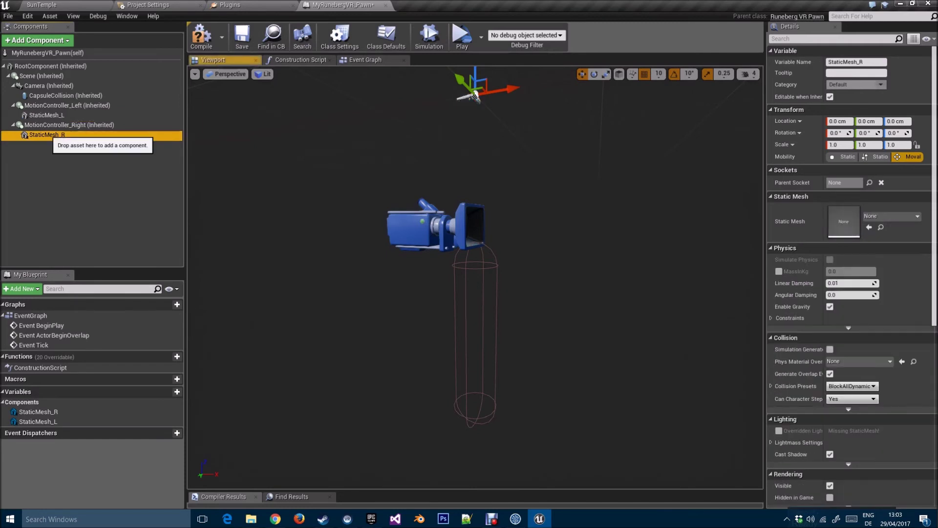
left_click(892, 216)
type("vr")
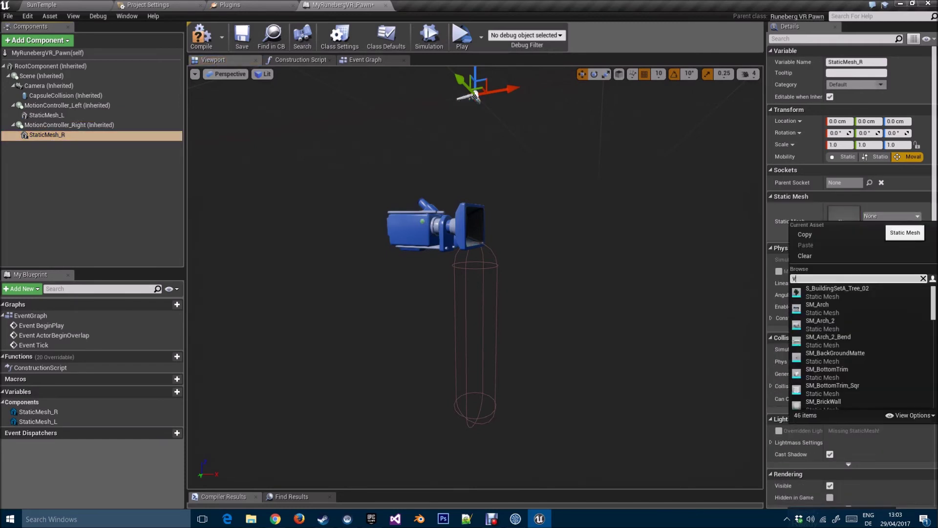
key("Return")
key("F7")
right_click_drag(474, 294, 475, 299)
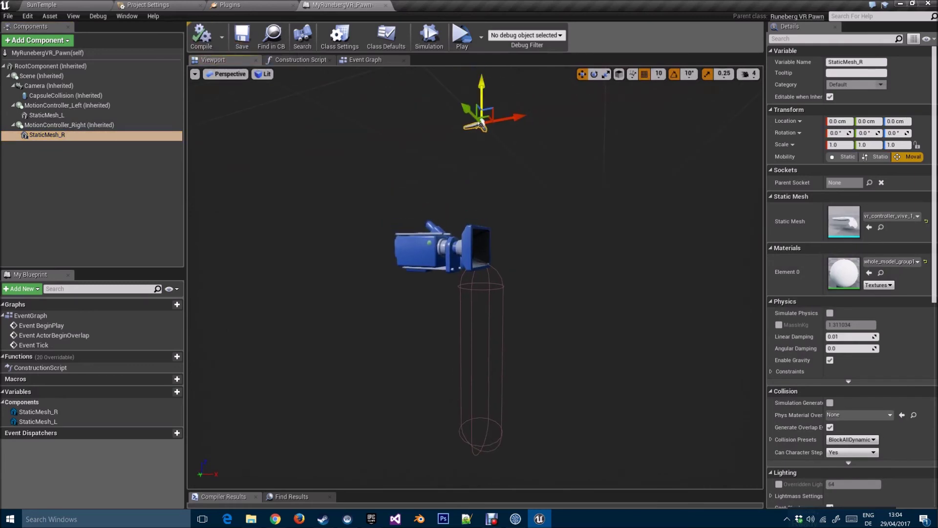
Step: Return to the SunTemple level and test-play it with a play mode chosen from the play options
left_click(53, 5)
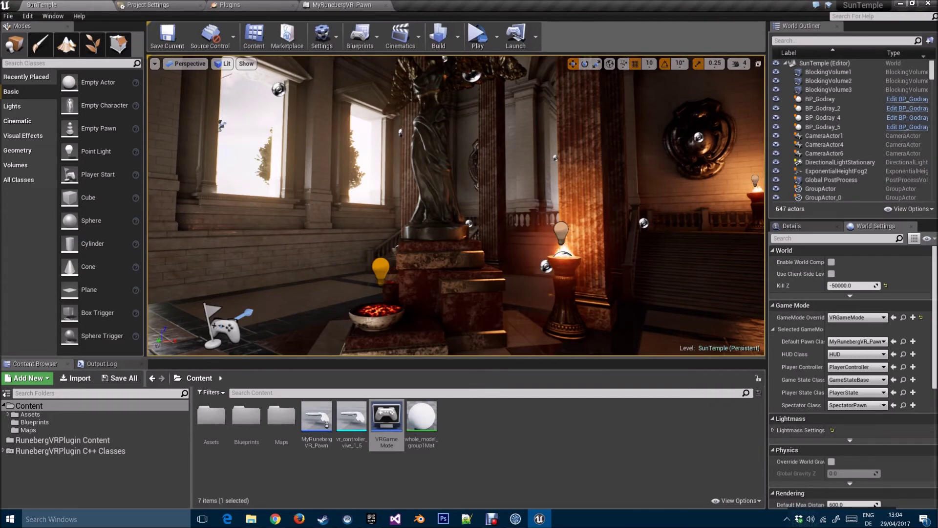
left_click(497, 37)
left_click(537, 97)
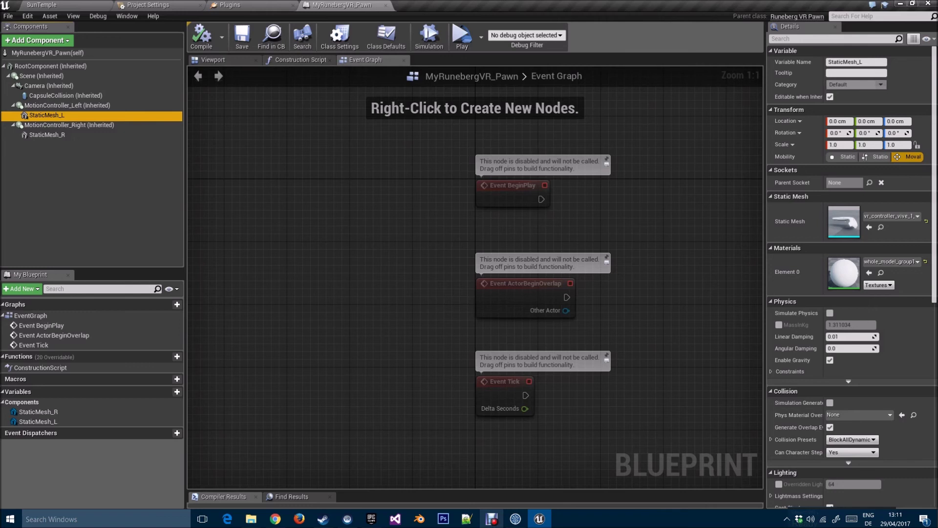
Step: Delete the three default event nodes from the pawn's Event Graph and add a Runeberg VR Movement component
left_click_drag(466, 425, 489, 181)
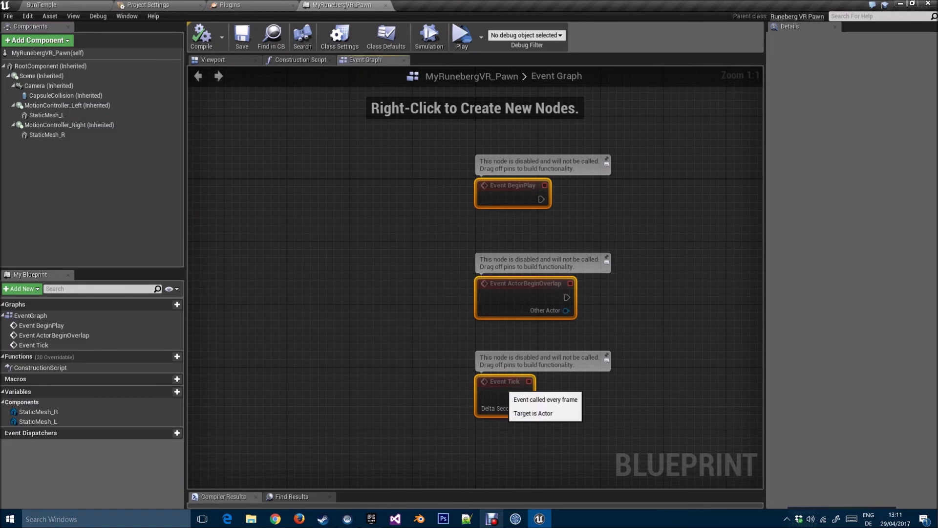
key("Delete")
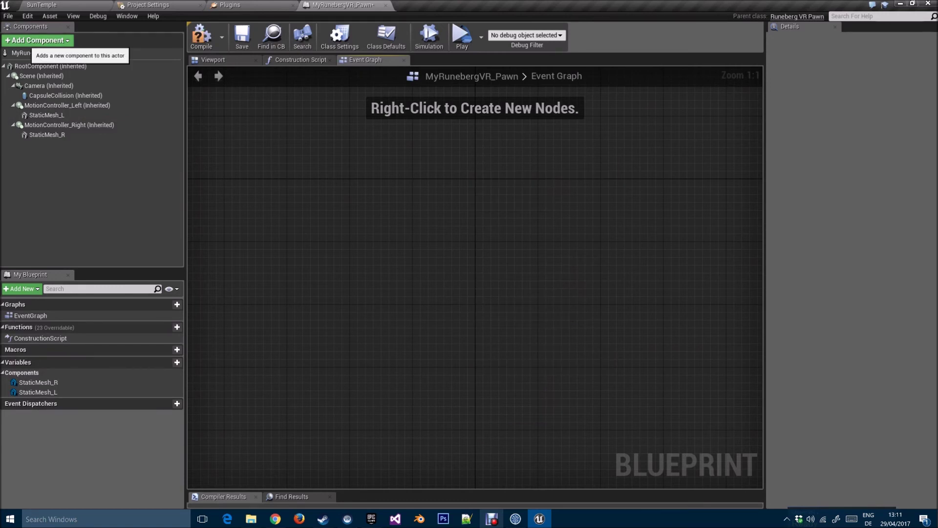
left_click(38, 40)
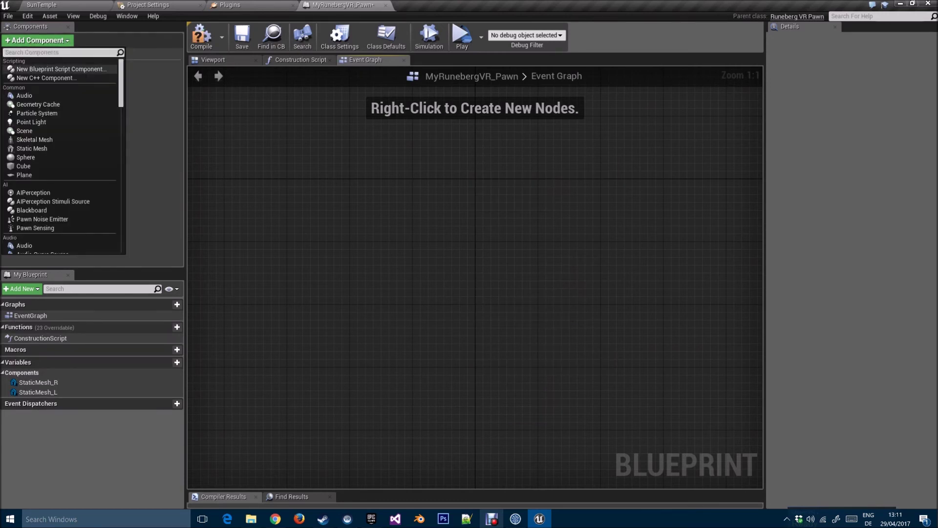
scroll(61, 155, "down", 15)
scroll(59, 215, "down", 2)
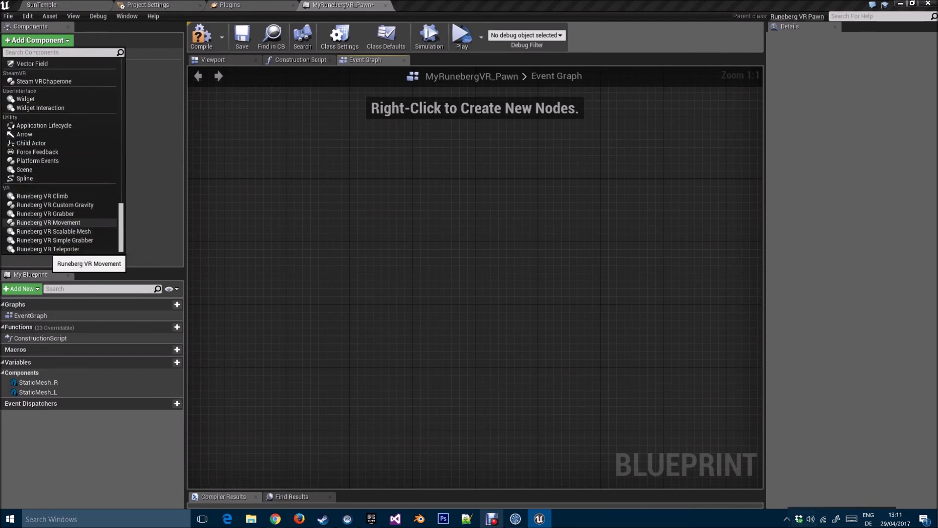
left_click(48, 222)
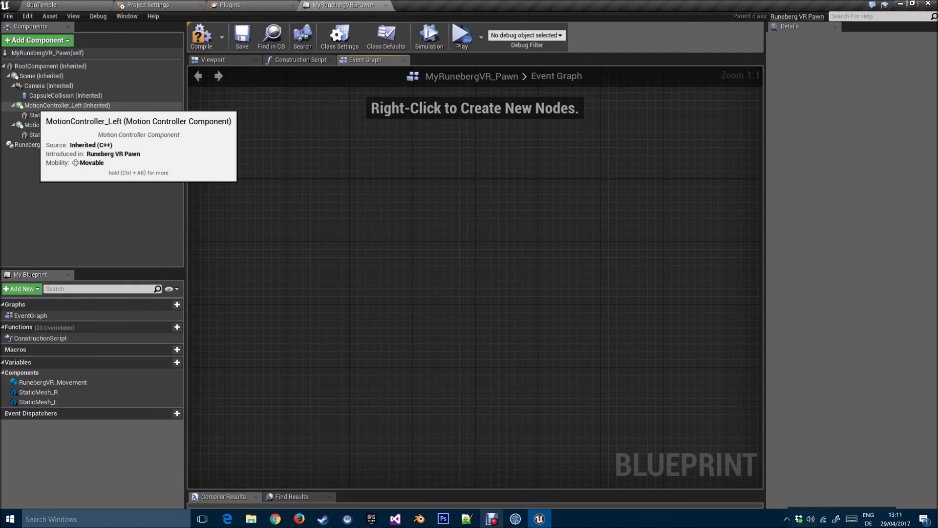
Step: Add a MotionController (L) Trigger event node to the pawn's empty Event Graph
right_click(271, 183)
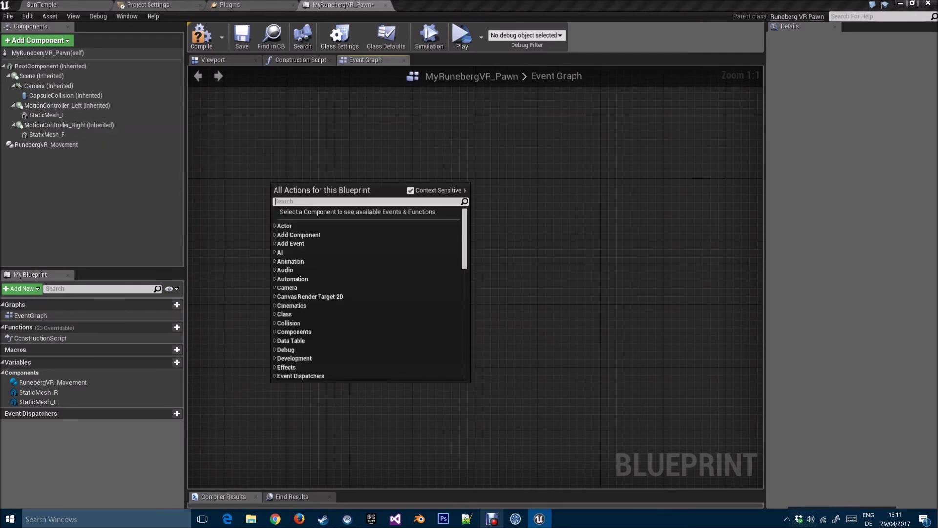
type("motion ")
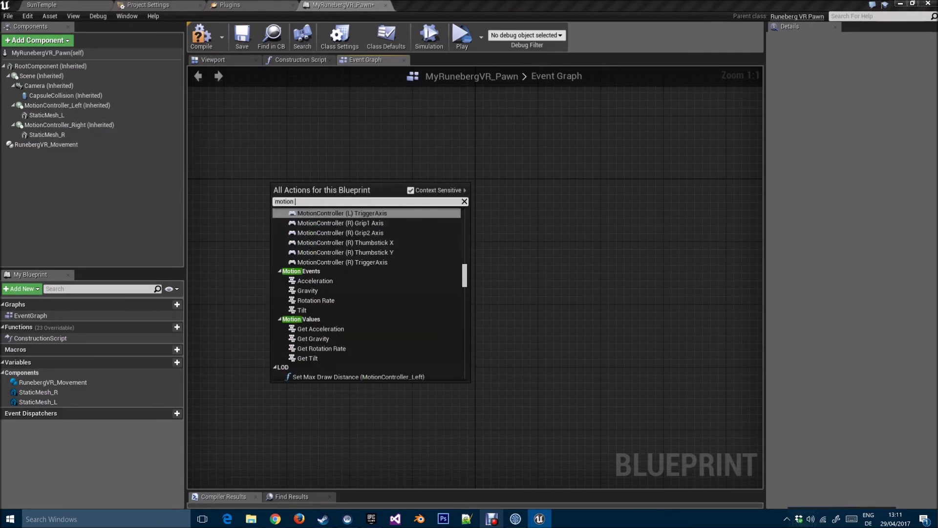
type("contro")
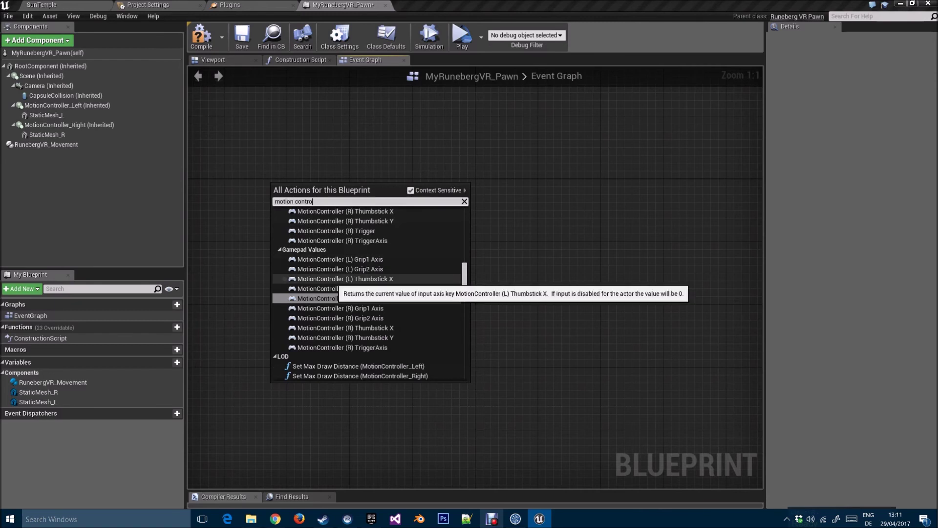
type(" trig")
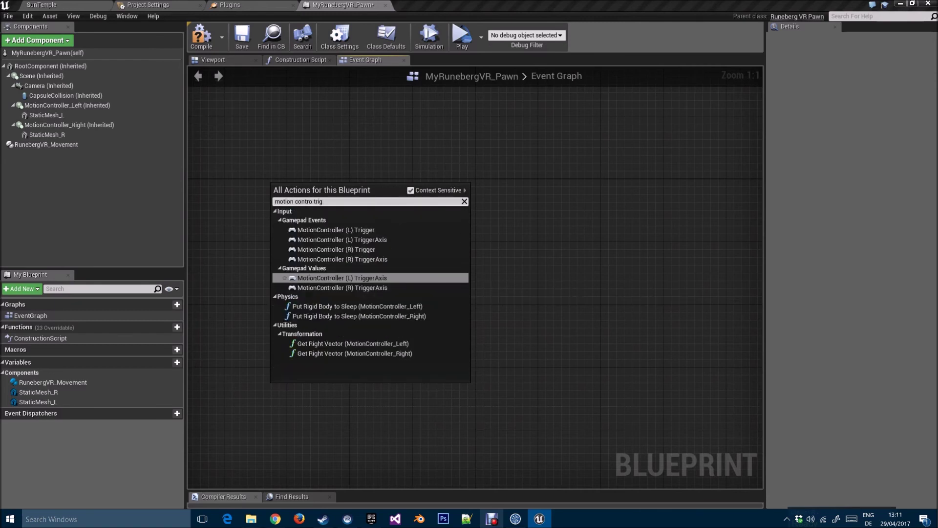
left_click(337, 230)
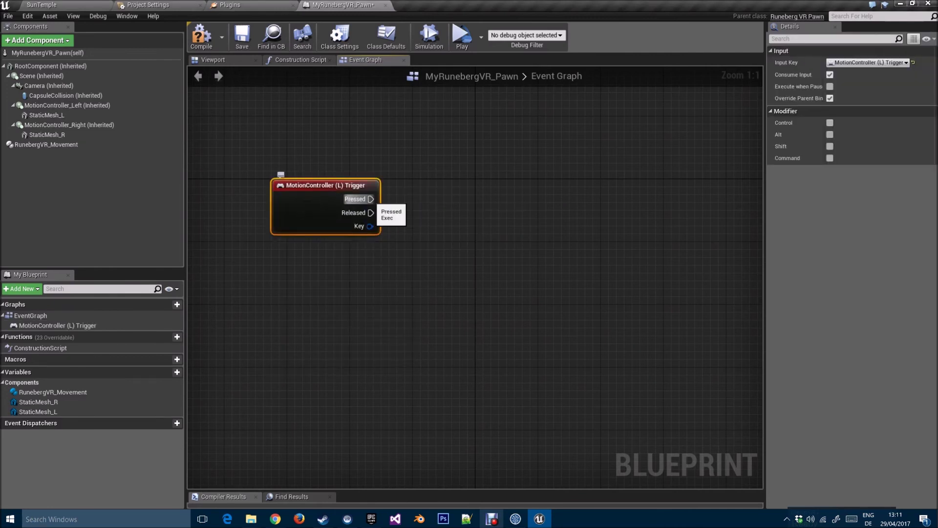
Step: Add an Enable VRMovement node driven by the trigger's Pressed output, and arrange it and its Runeberg VR Movement reference clear of the trigger node
left_click_drag(370, 198, 458, 196)
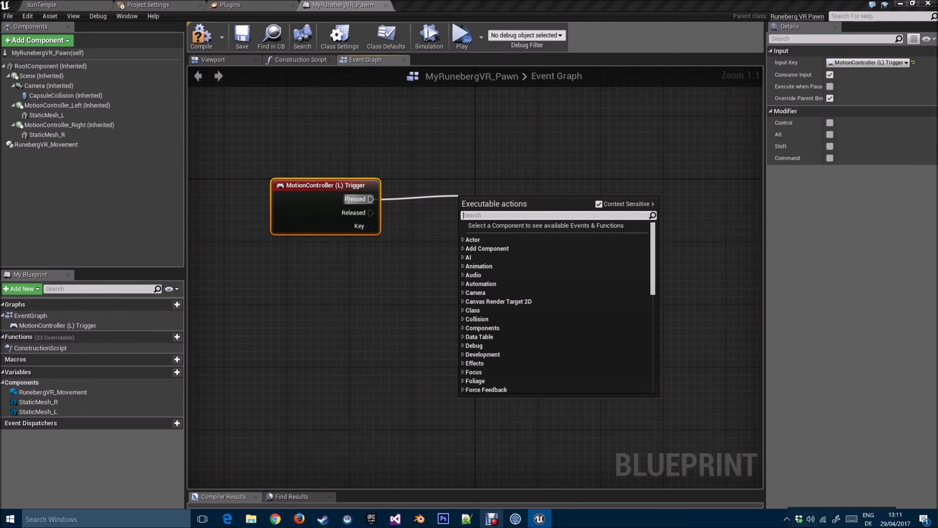
type("enable vr")
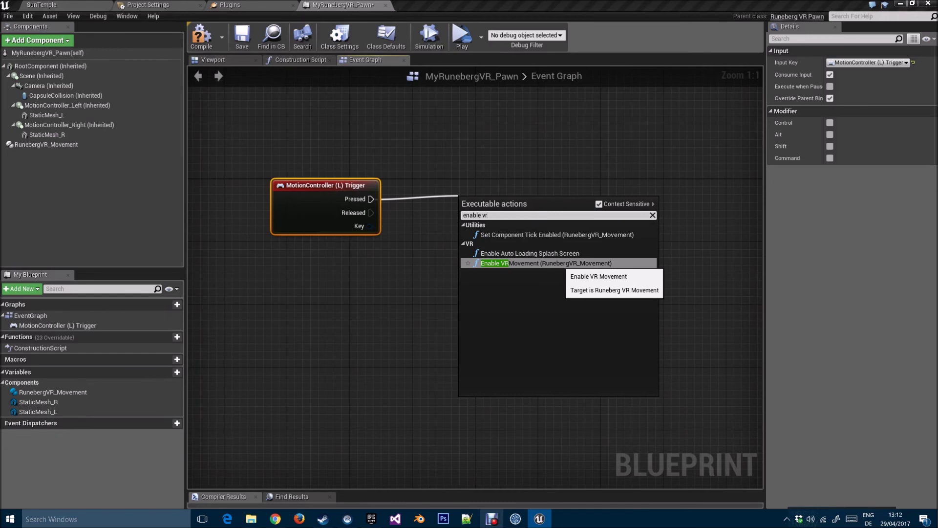
key("Return")
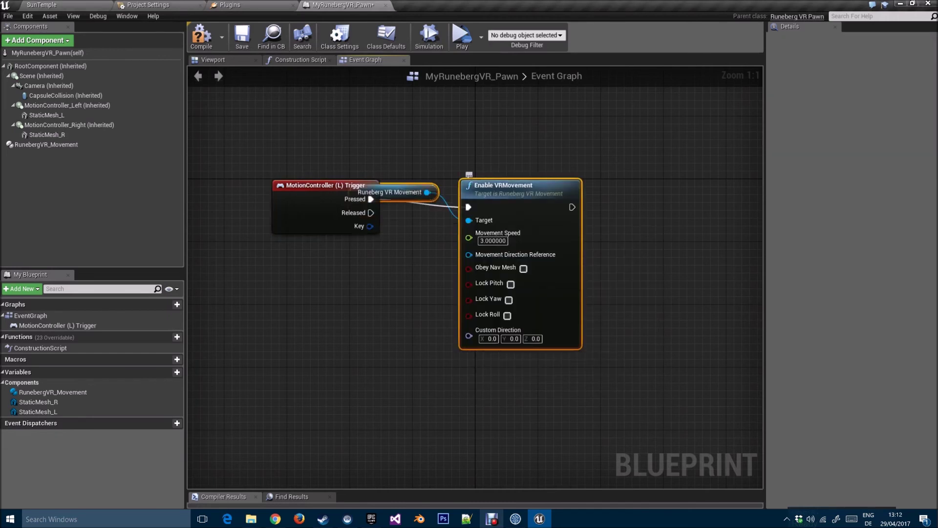
left_click_drag(371, 192, 314, 383)
left_click_drag(521, 190, 513, 182)
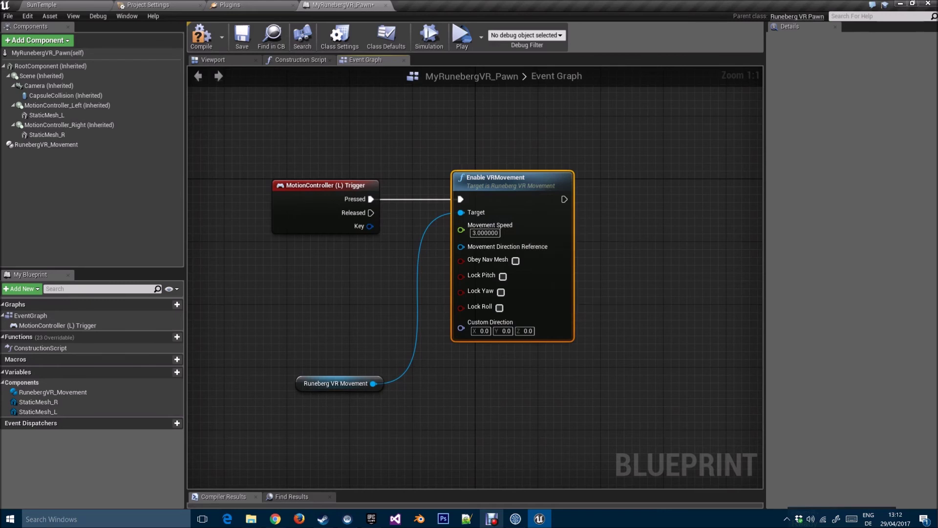
Step: Add a Disable VRMovement node from the Runeberg VR Movement reference, place it below Enable VRMovement, and connect the trigger's Released output to it
left_click_drag(373, 383, 473, 424)
type("disa")
key("Caps_Lock")
type("BLE")
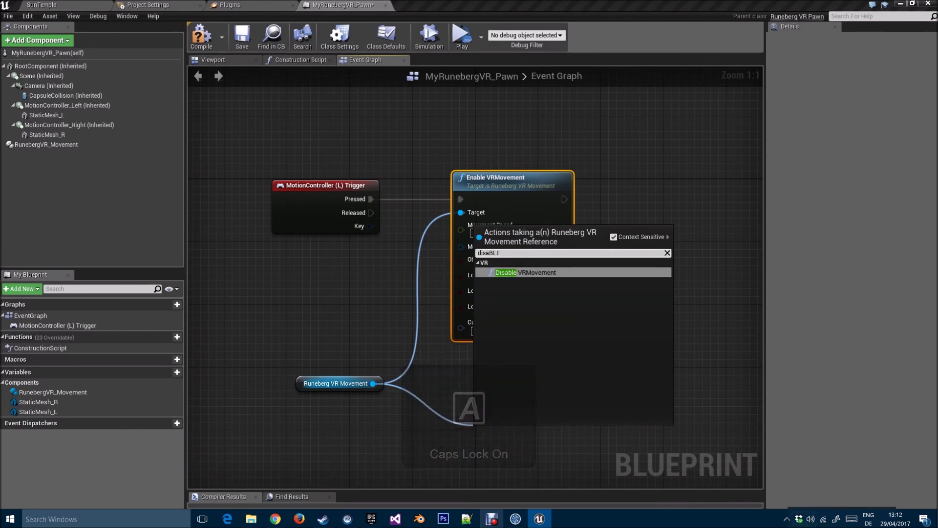
left_click(525, 272)
key("Caps_Lock")
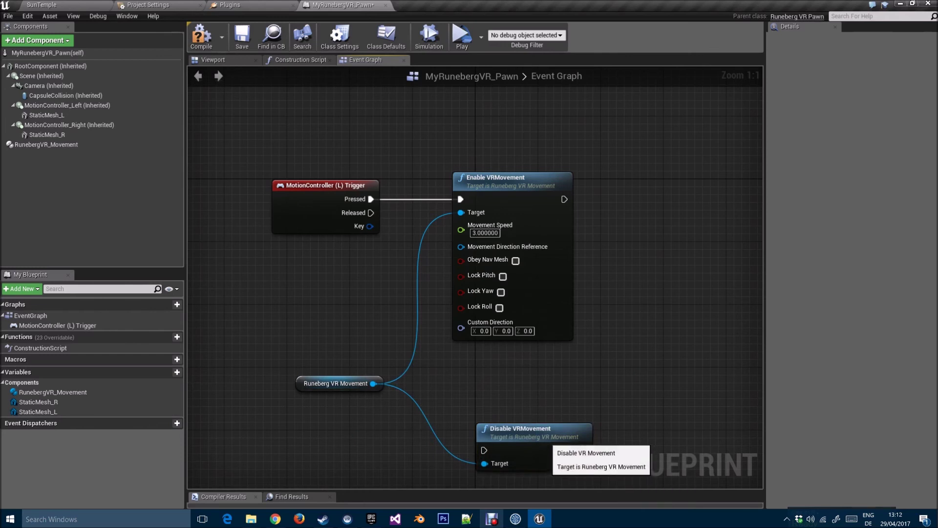
left_click_drag(546, 439, 522, 406)
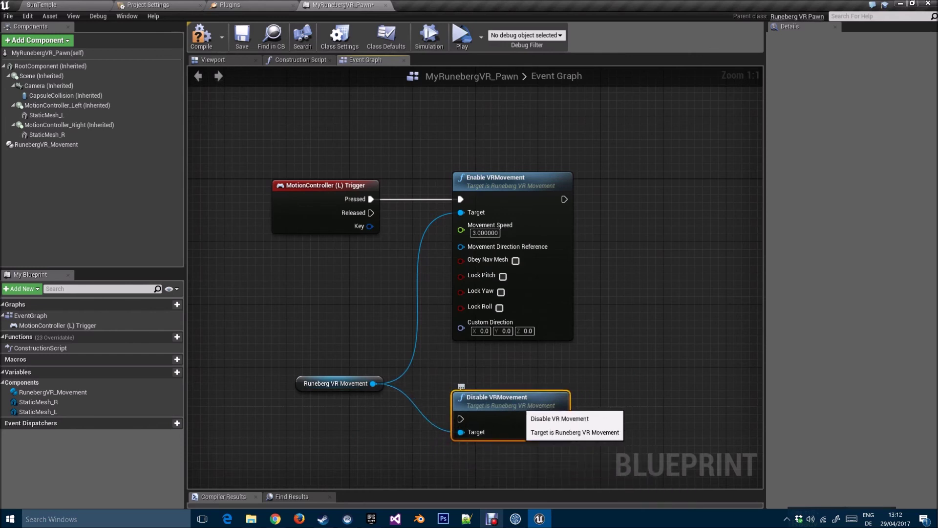
left_click_drag(371, 213, 460, 419)
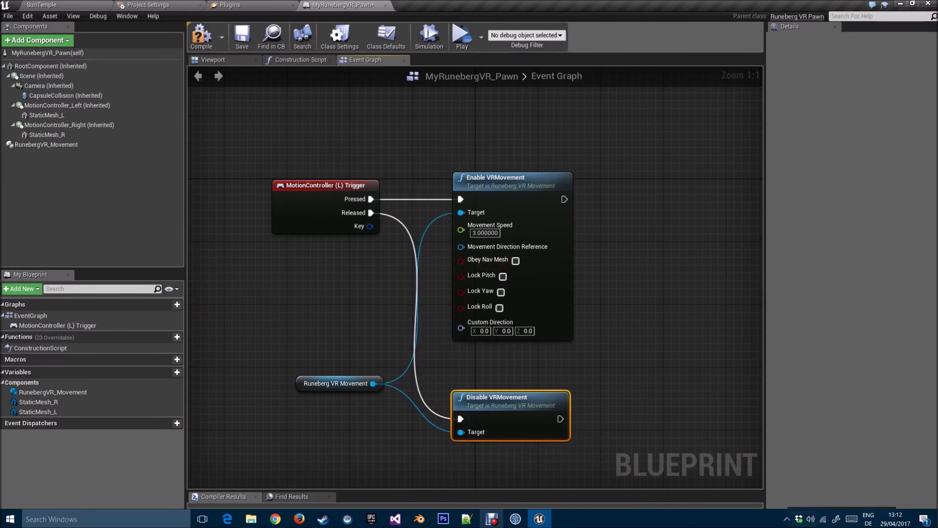
left_click(294, 122)
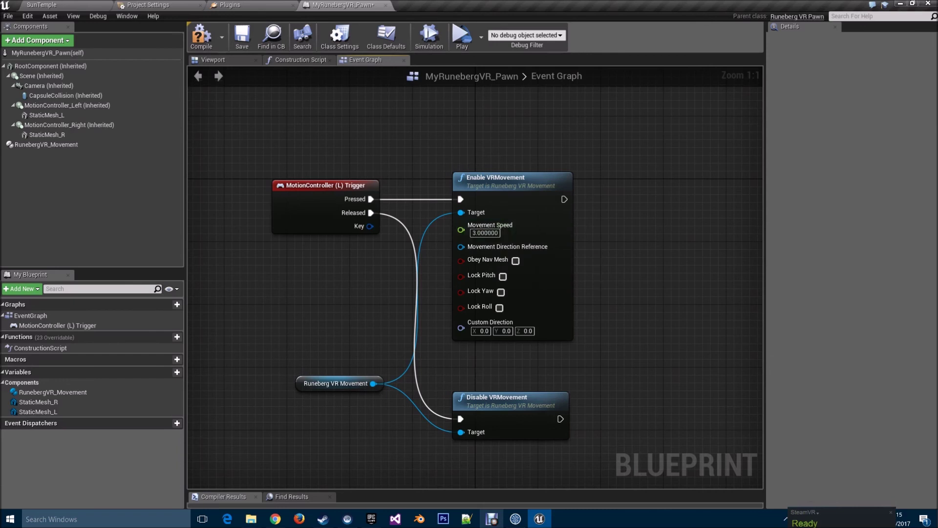
Step: Add a MotionController_Left reference to the graph and connect it to the Movement Direction Reference input of Enable VRMovement
left_click(66, 105)
left_click_drag(65, 105, 292, 276)
left_click_drag(360, 282, 483, 263)
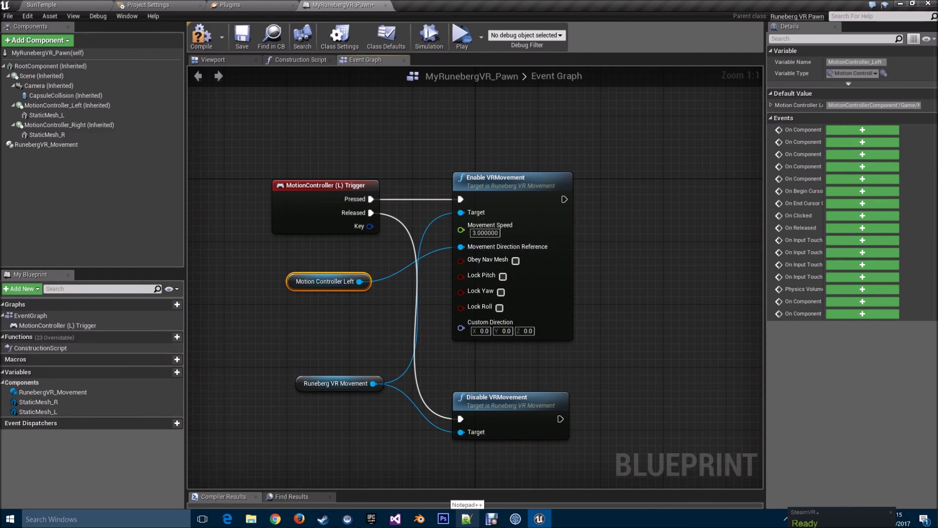
Step: Compile and save the pawn, then return to the SunTemple level and test-play it in VR Preview
left_click(201, 37)
left_click(242, 37)
left_click(42, 5)
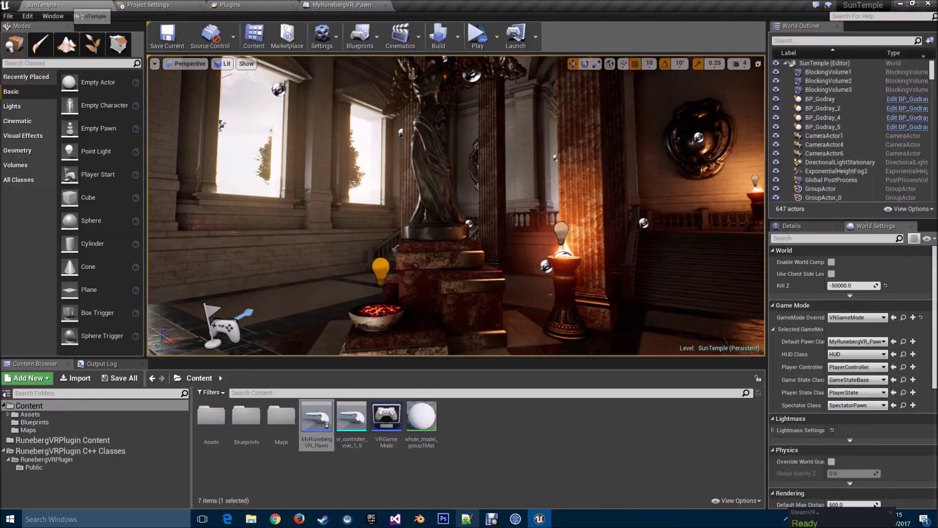
left_click(496, 37)
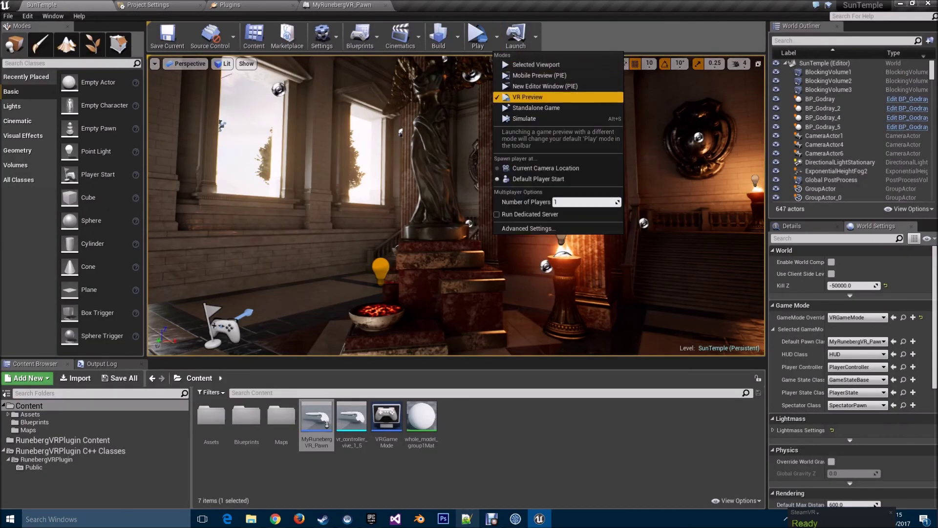
left_click(617, 97)
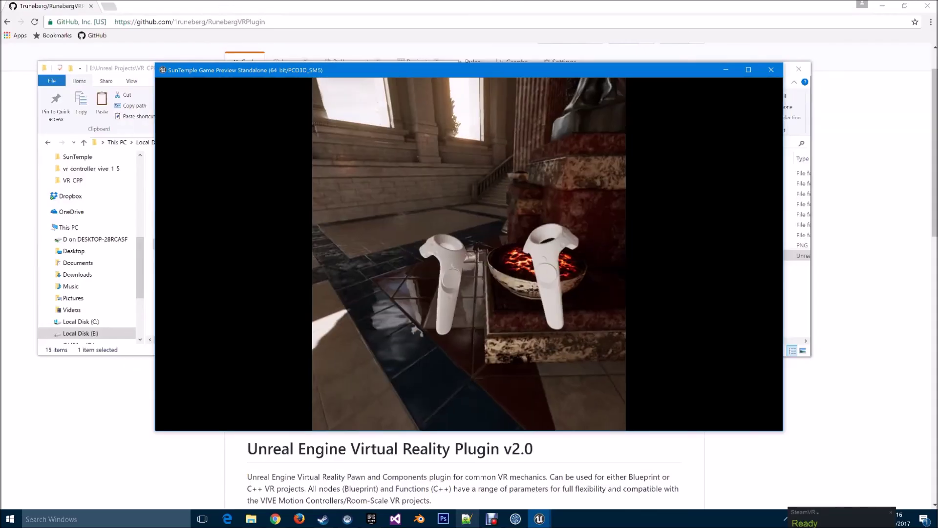